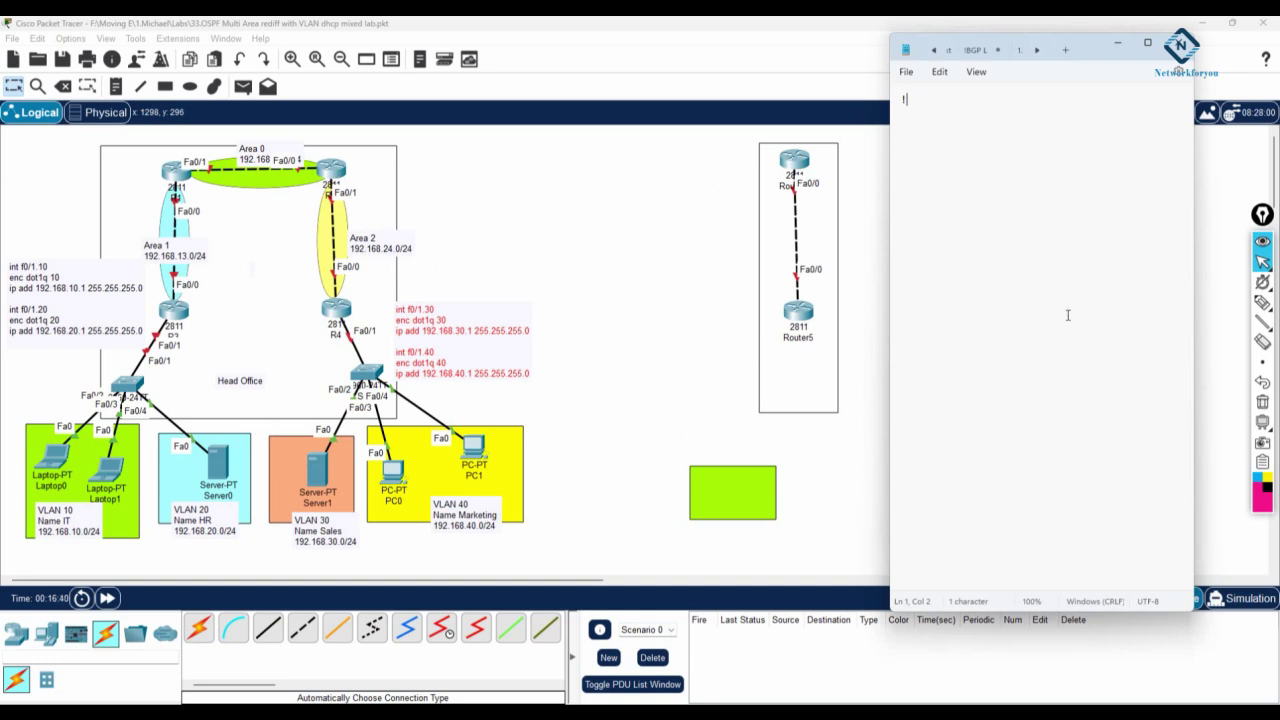
- Add the 'Mini Project:' title above the '!R1 Configuration:' heading in Notepad
type("E")
type("1")
key("BackSpace")
key("BackSpace")
type("R1 Configuration:")
key("Return")
key("Return")
key("Up")
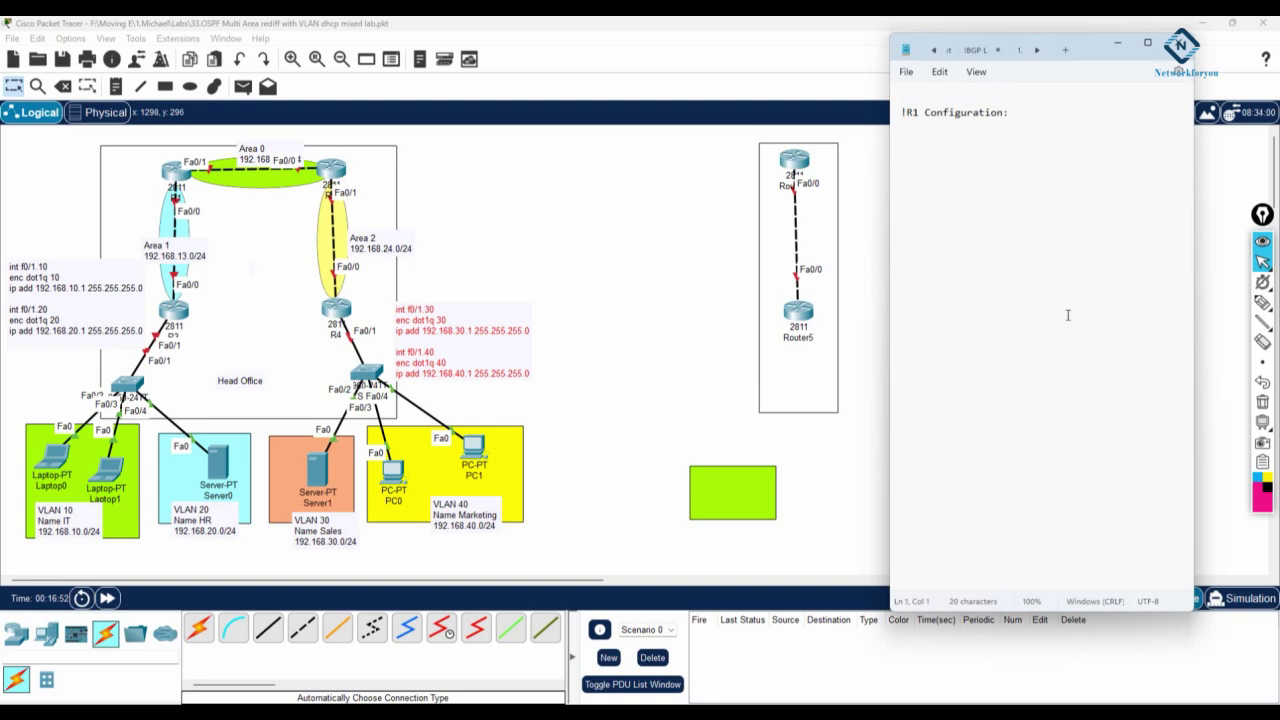
type("Mini Project:")
key("Return")
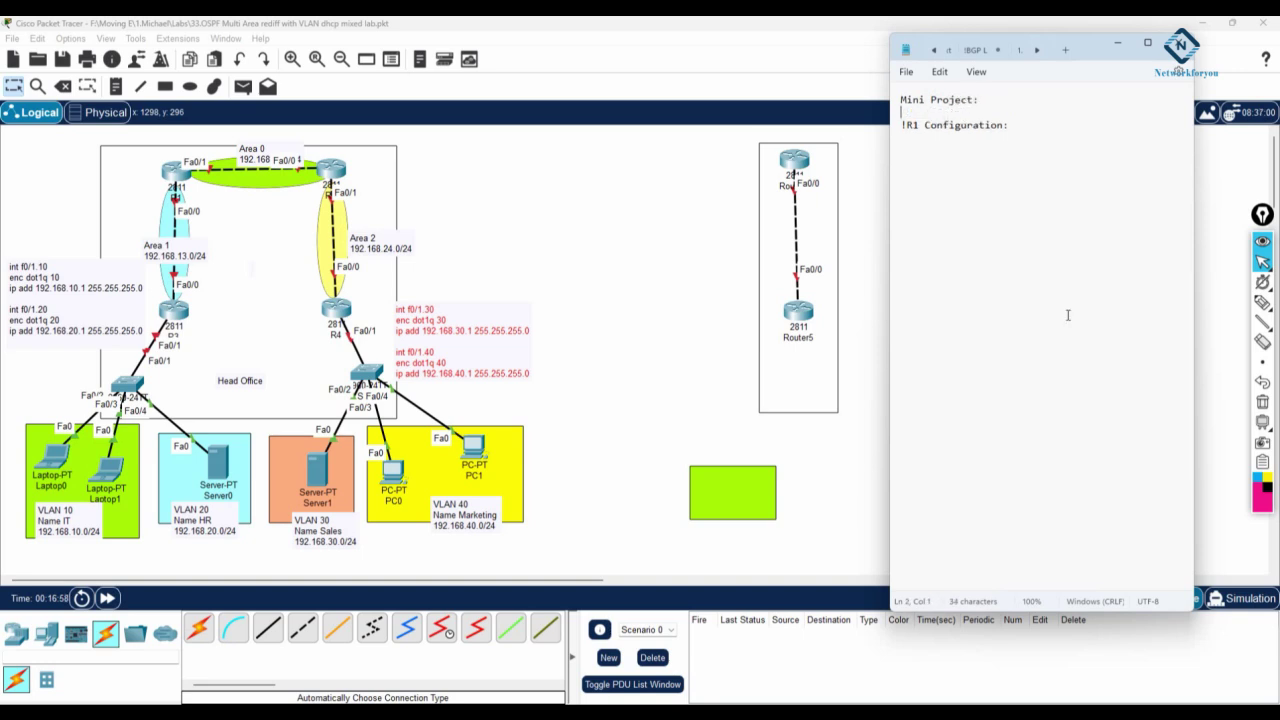
left_click(927, 150)
key("Return")
- Write the en, config t and hostname R1 lines under the R1 heading
type("enco")
key("BackSpace")
key("BackSpace")
key("Return")
type("config t ")
type("hostname R1 ")
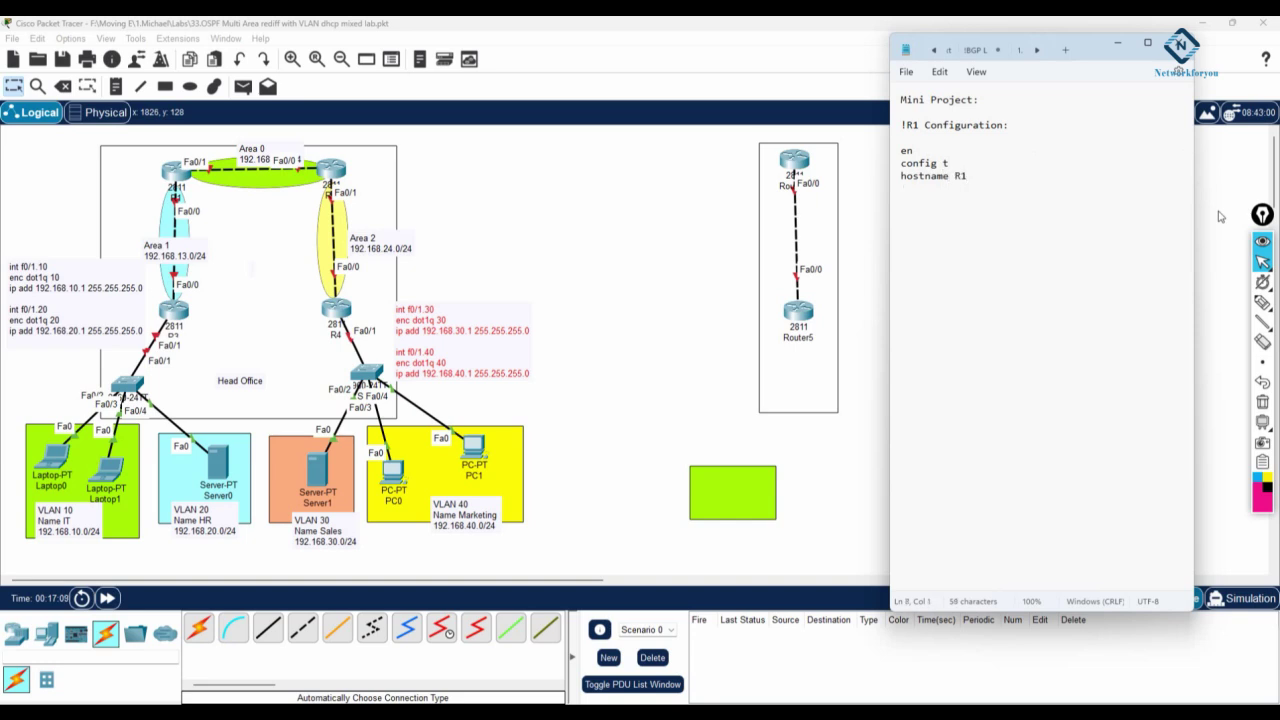
type("int")
key("BackSpace")
key("BackSpace")
key("BackSpace")
key("BackSpace")
key("Return")
- Add the int f0/1 block with ip add 192.168.12.1 255.255.255.0 and select it
type("int f0/1")
key("Return")
type("ip add 192.168")
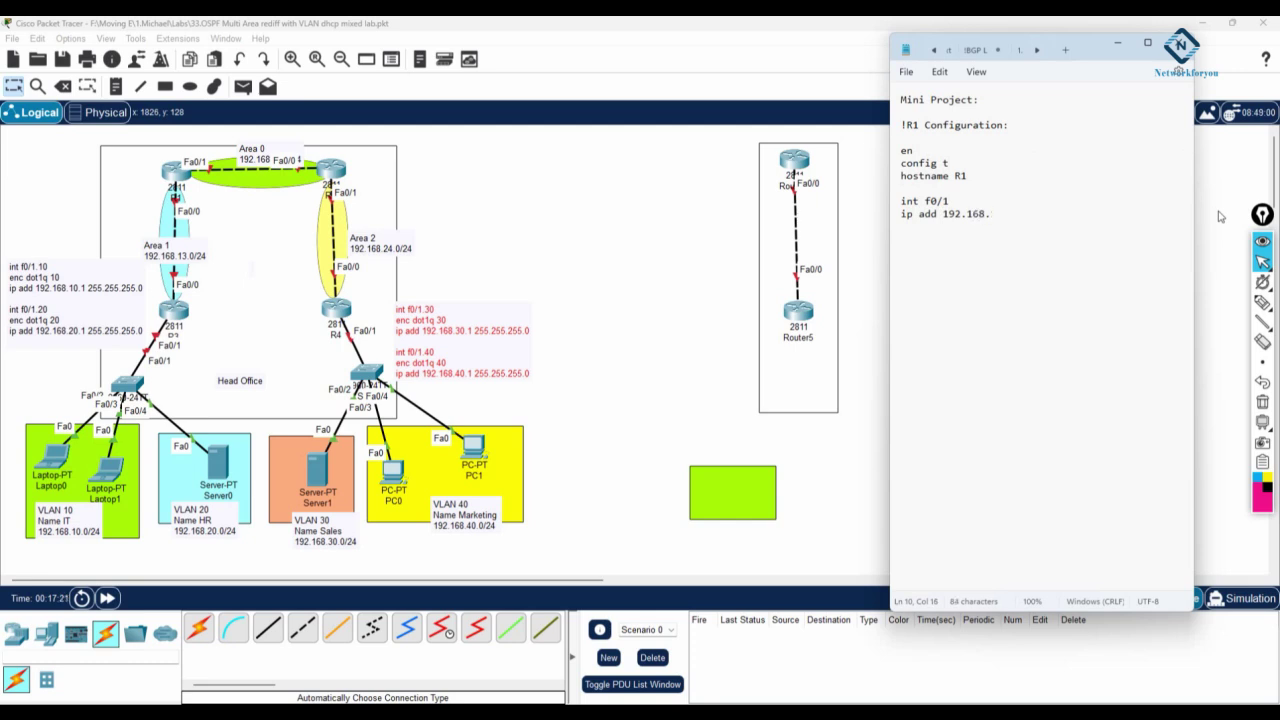
type(".12.1 255.255.255.0")
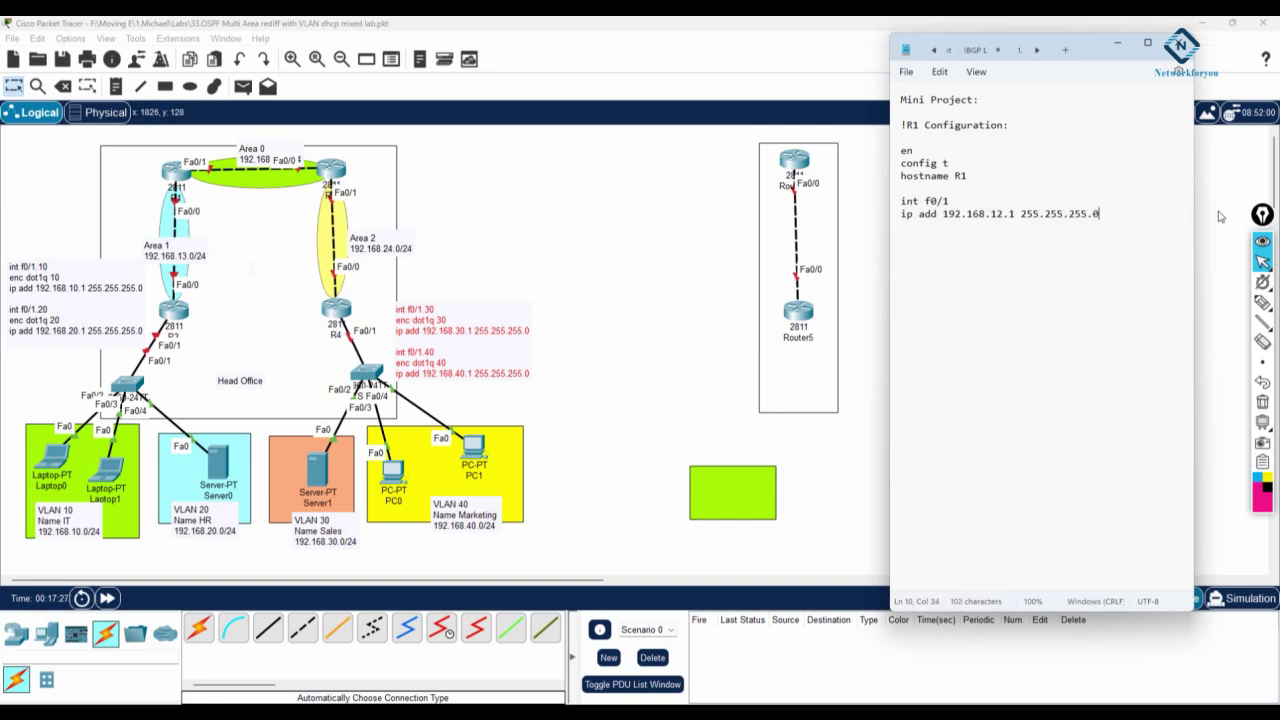
key("Return")
mouse_move(252, 152)
left_mouse_down()
mouse_move(258, 138)
mouse_move(245, 140)
left_mouse_up()
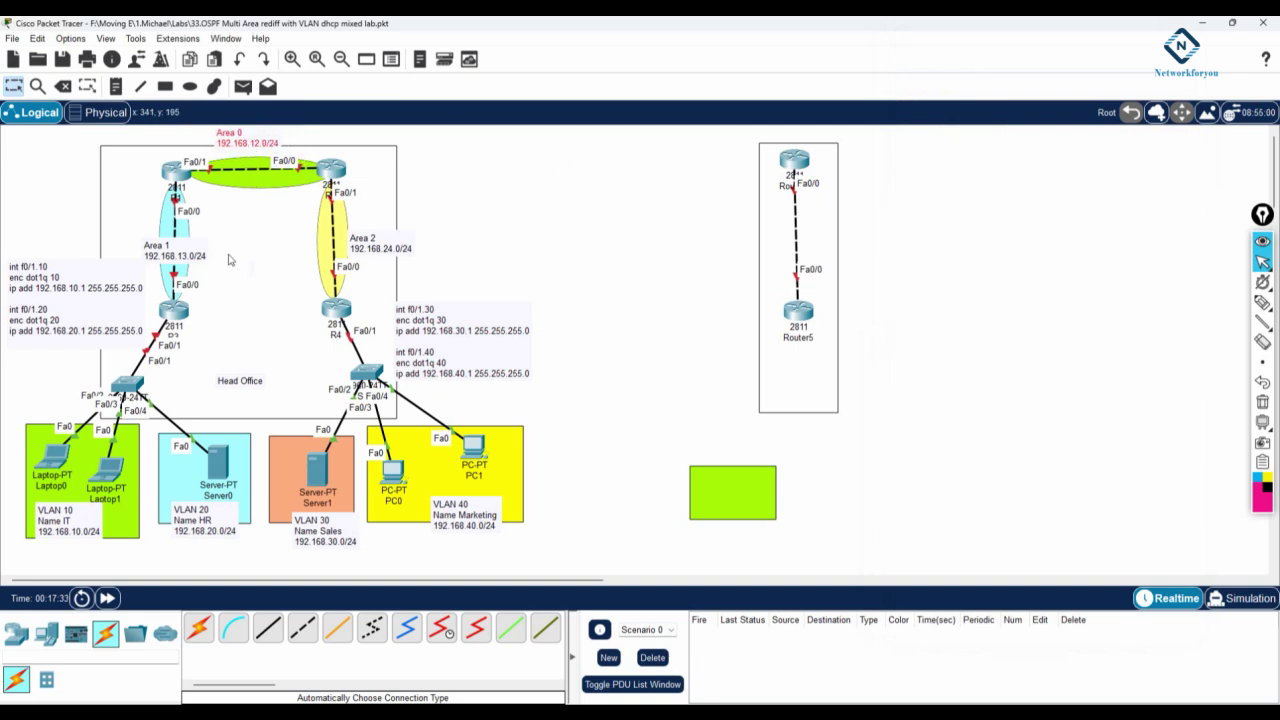
key("alt+Tab")
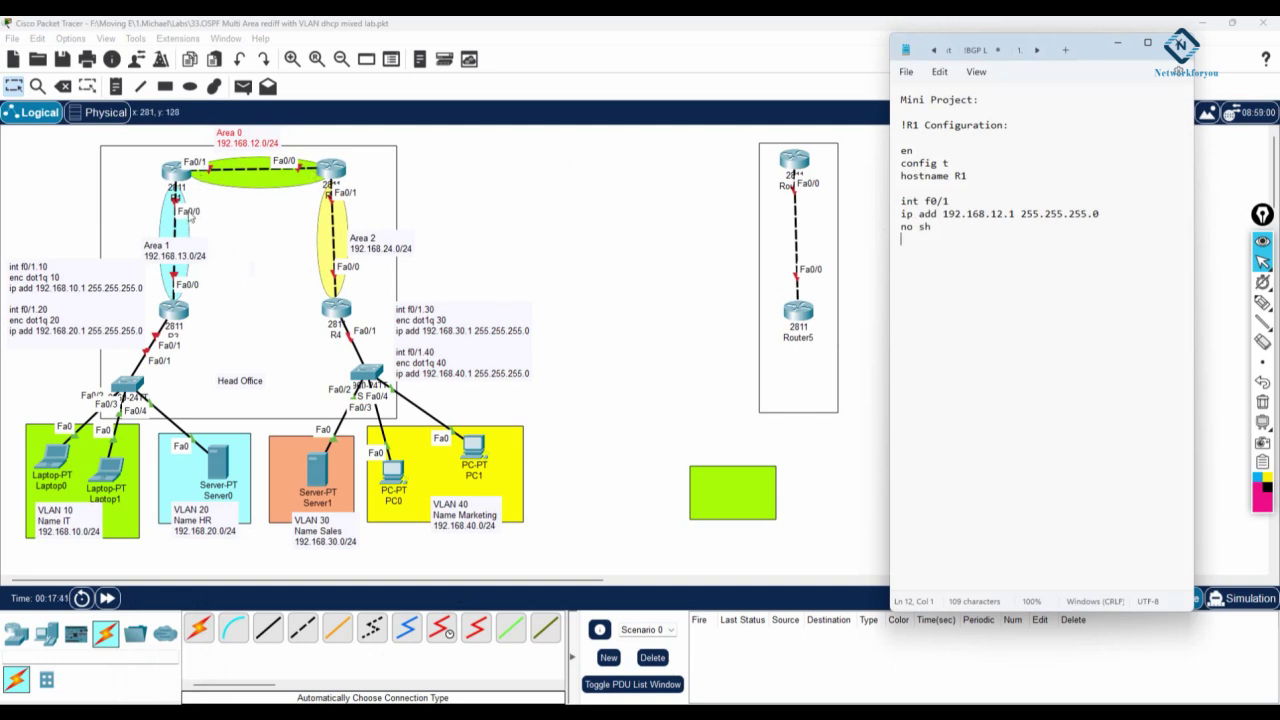
left_click_drag(933, 228, 888, 204)
key("ctrl+c")
- Duplicate the interface block as f0/0 with address 192.168.13.1 255.255.255.0
left_click(927, 252)
key("Return")
key("Return")
key("ctrl+v")
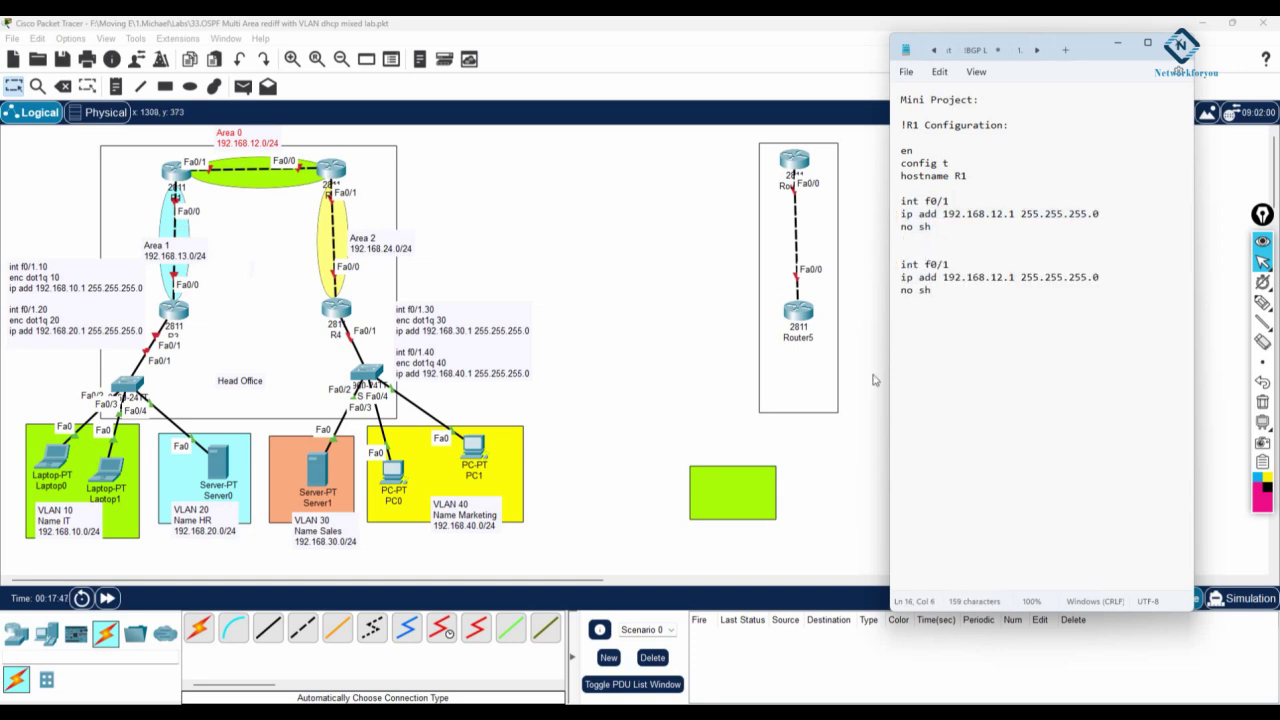
left_click(945, 265)
double_click(945, 265)
type("0")
left_click_drag(994, 277, 998, 280)
type("3")
- Add router ospf 1 and put int f0/0 in area 1 with ip ospf 1 area 1
left_click(950, 292)
key("Return")
key("Return")
type("router ospf 1")
key("Return")
key("Return")
type("int f0")
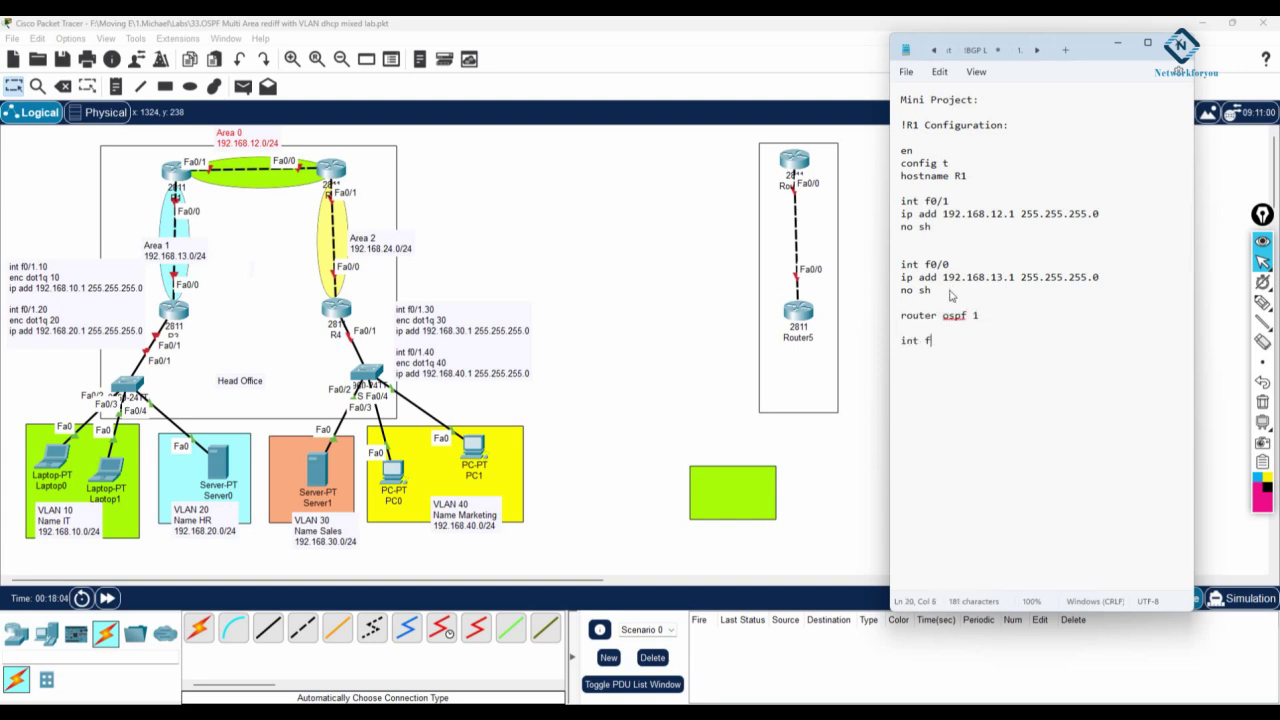
type("/0")
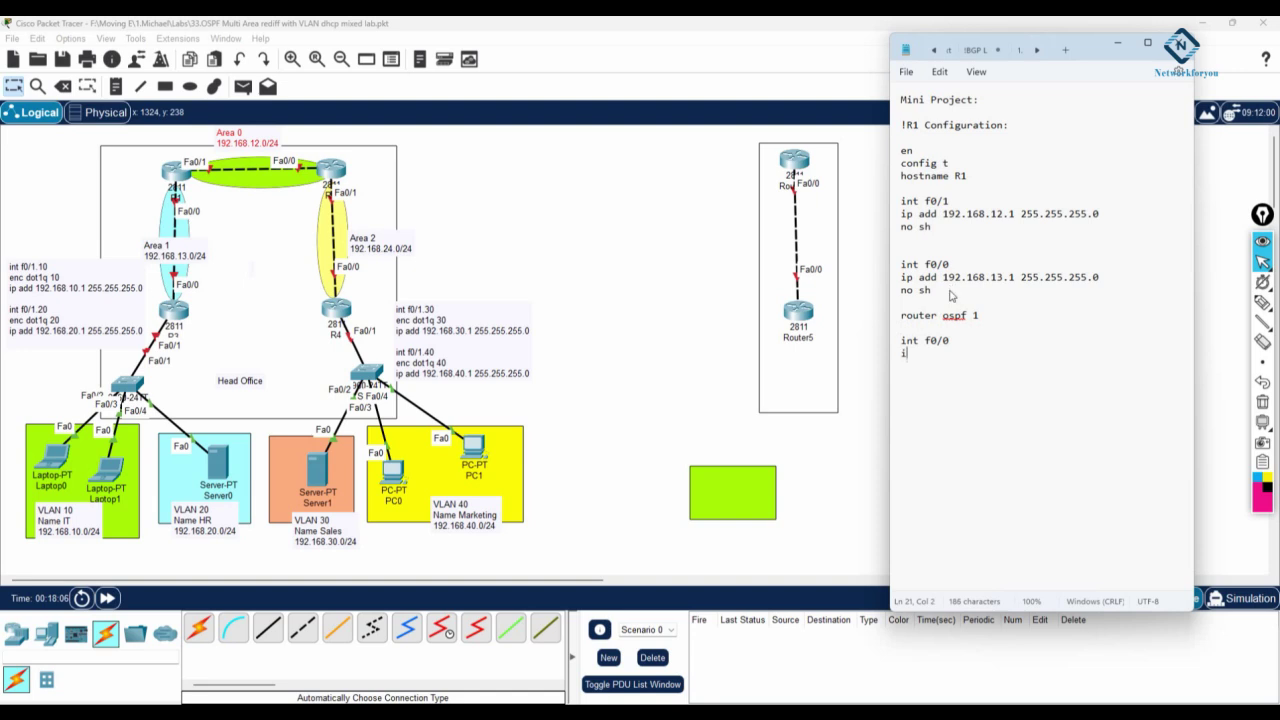
key("Return")
type("ip ops")
key("BackSpace")
key("BackSpace")
type("spf 1 area")
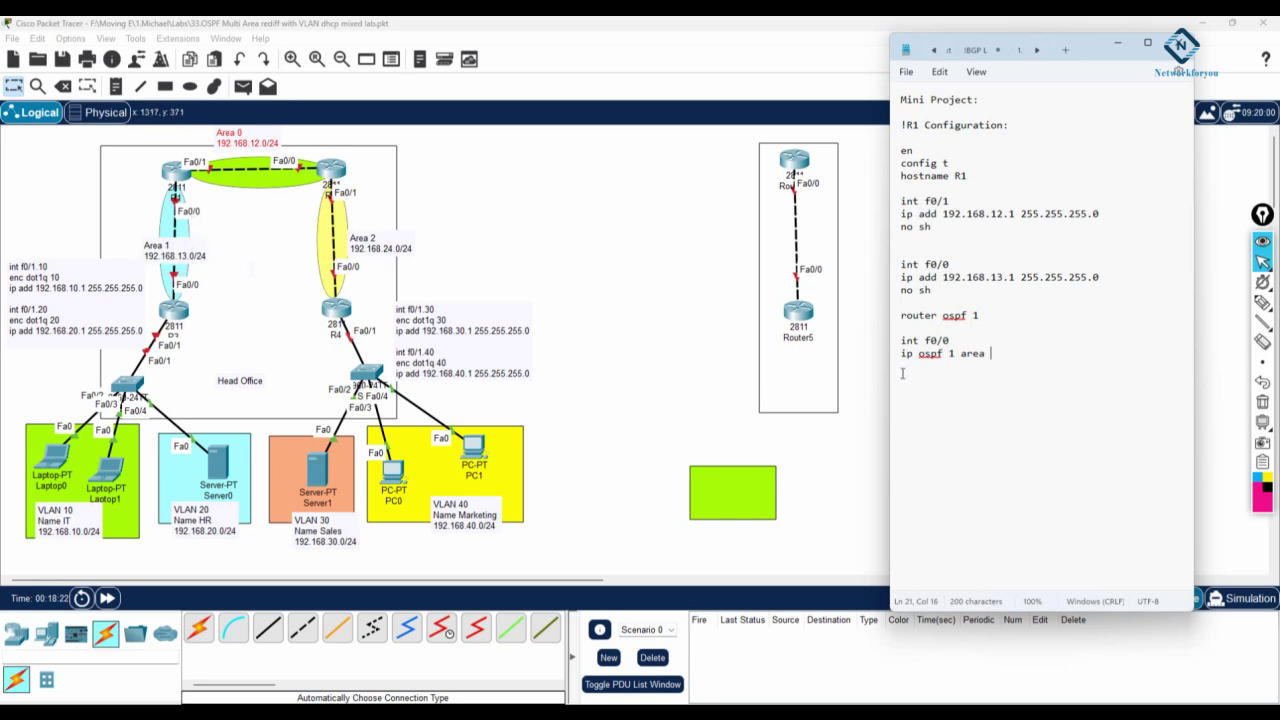
type("1")
key("Return")
- Copy the OSPF interface lines and edit them to place f0/1 in area 0
left_click_drag(992, 353, 886, 340)
key("ctrl+c")
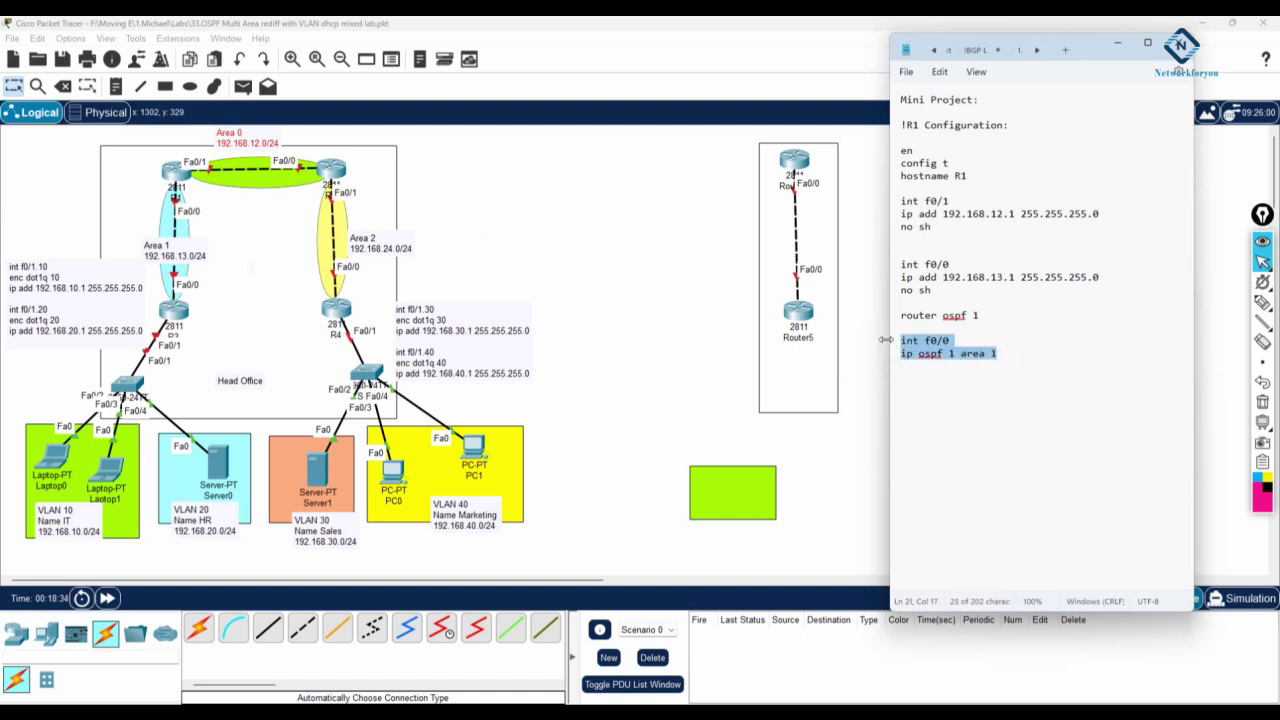
left_click(913, 372)
key("ctrl+v")
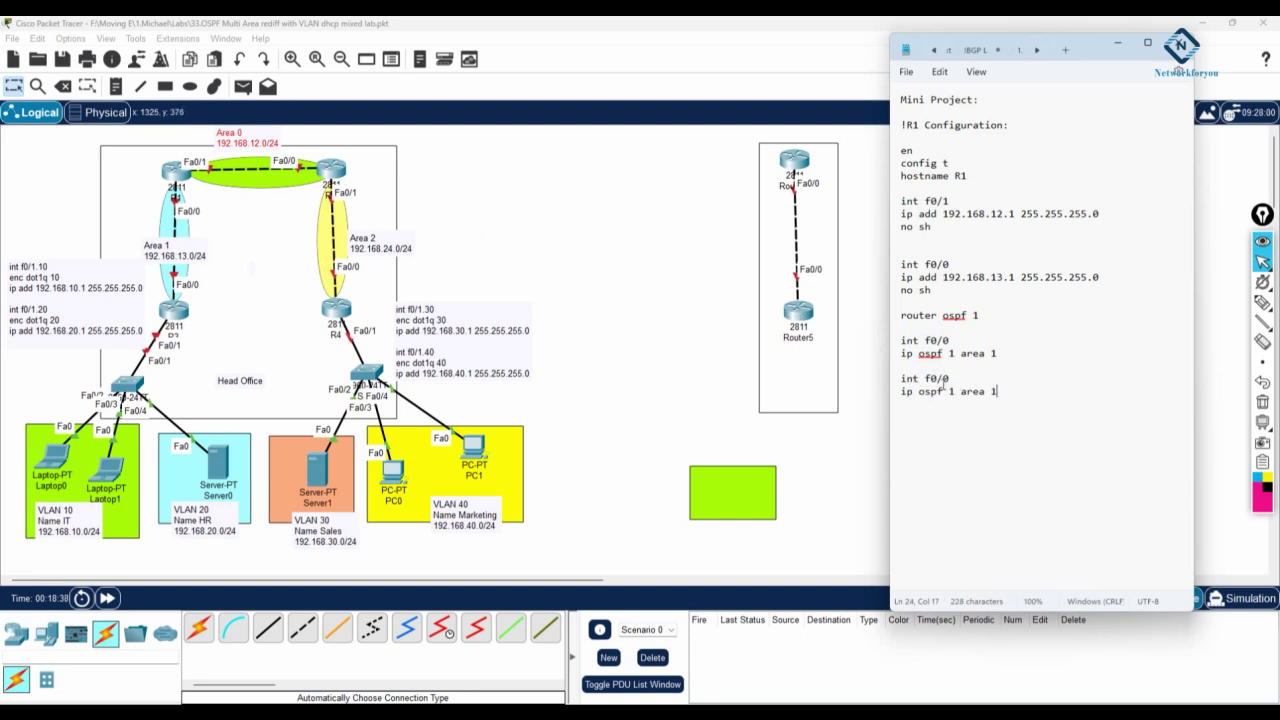
left_click(950, 378)
key("BackSpace")
type("1")
left_click(996, 391)
key("BackSpace")
type("0")
- End the R1 draft with a dashed divider and select the whole R1 configuration
key("Return")
key("Return")
type("------------------------")
left_click_drag(1008, 405, 887, 129)
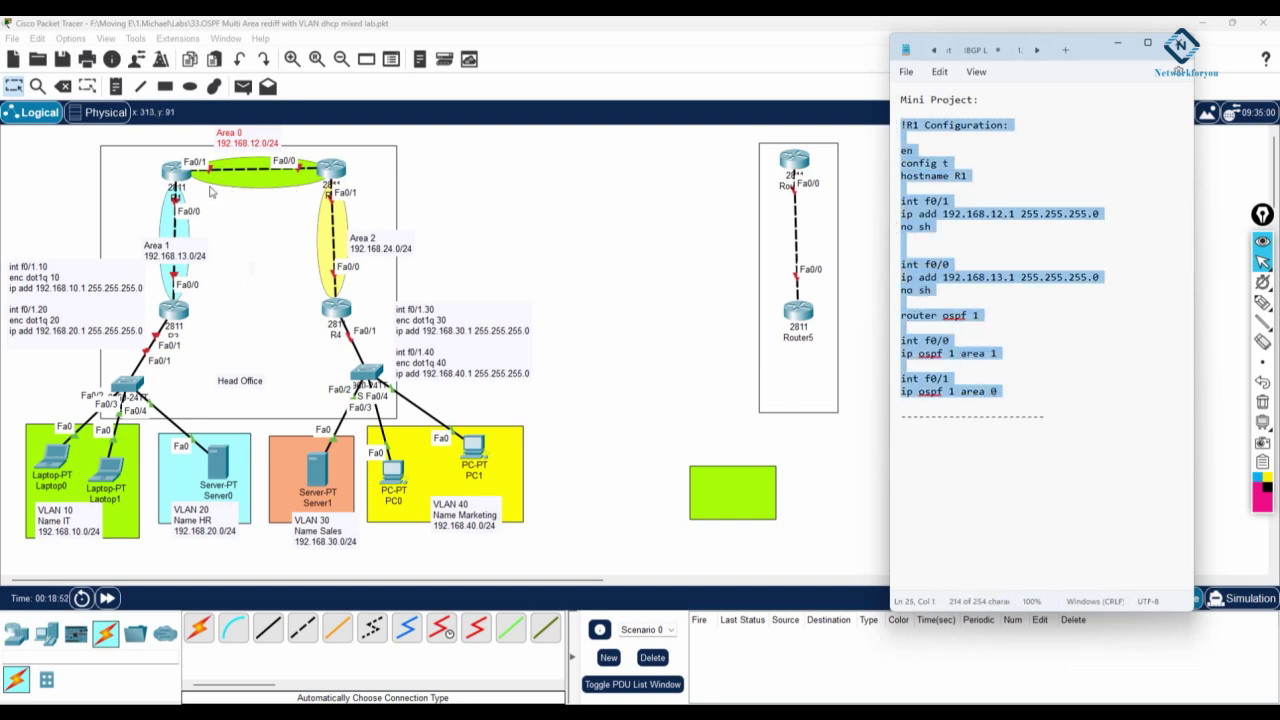
- Open R1's CLI and answer no to the initial configuration dialog
left_click(173, 172)
left_click(559, 194)
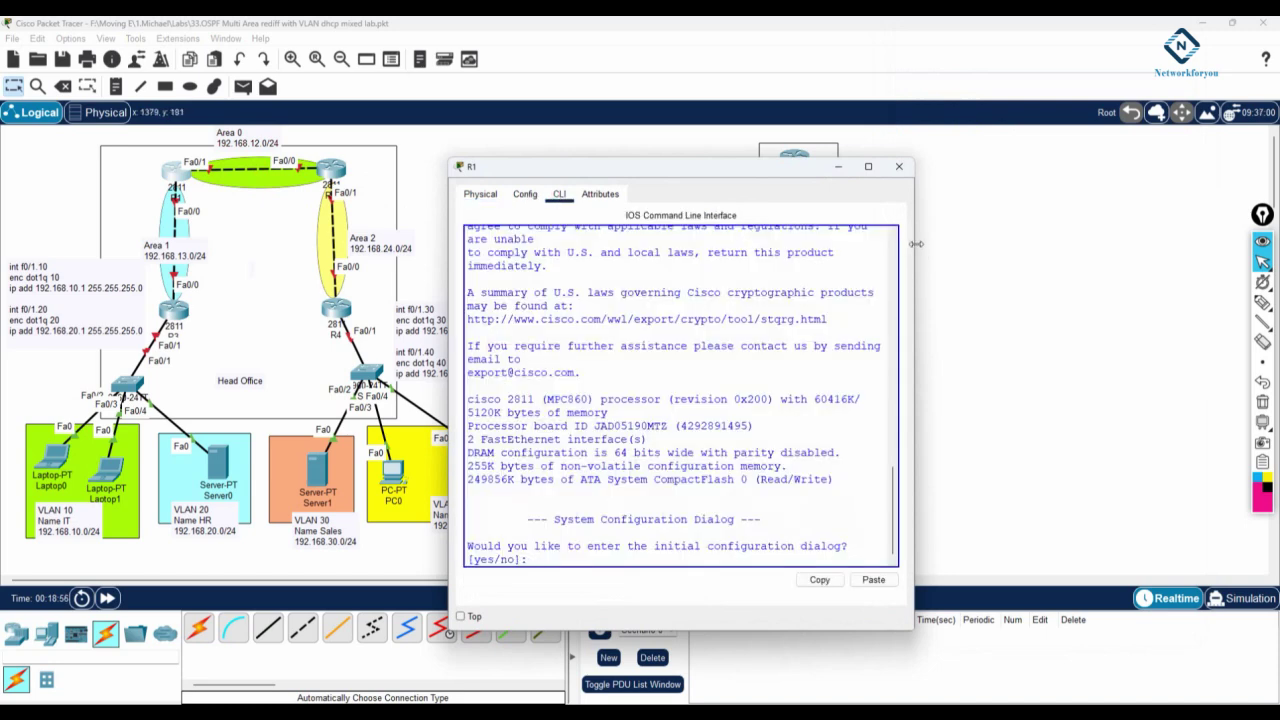
left_click_drag(914, 246, 1215, 275)
left_click(1064, 352)
type("n")
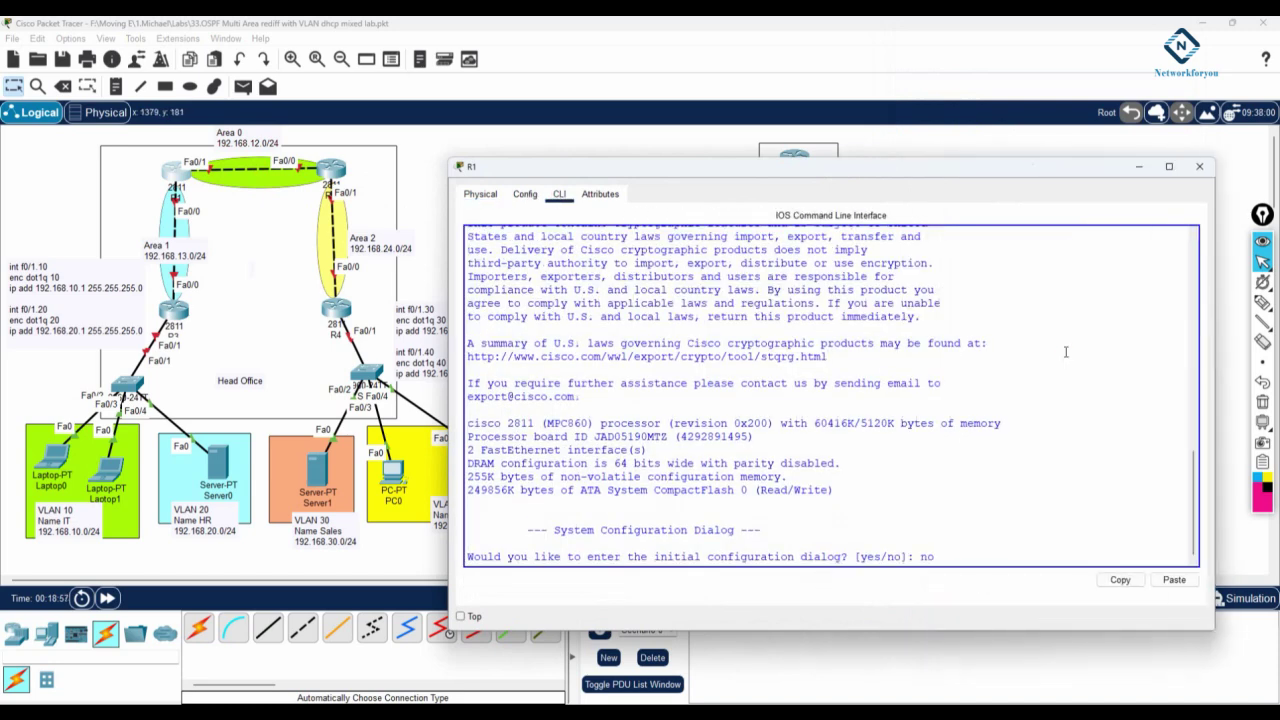
type("o")
key("Return")
key("Return")
key("Return")
key("Return")
key("Return")
key("Return")
key("Return")
key("Return")
key("Return")
key("Return")
key("Return")
key("Return")
key("Return")
key("Return")
key("Return")
key("Return")
key("Return")
key("Return")
key("Return")
key("Return")
- Paste the drafted R1 configuration into the CLI and review the interface-up messages
right_click(793, 365)
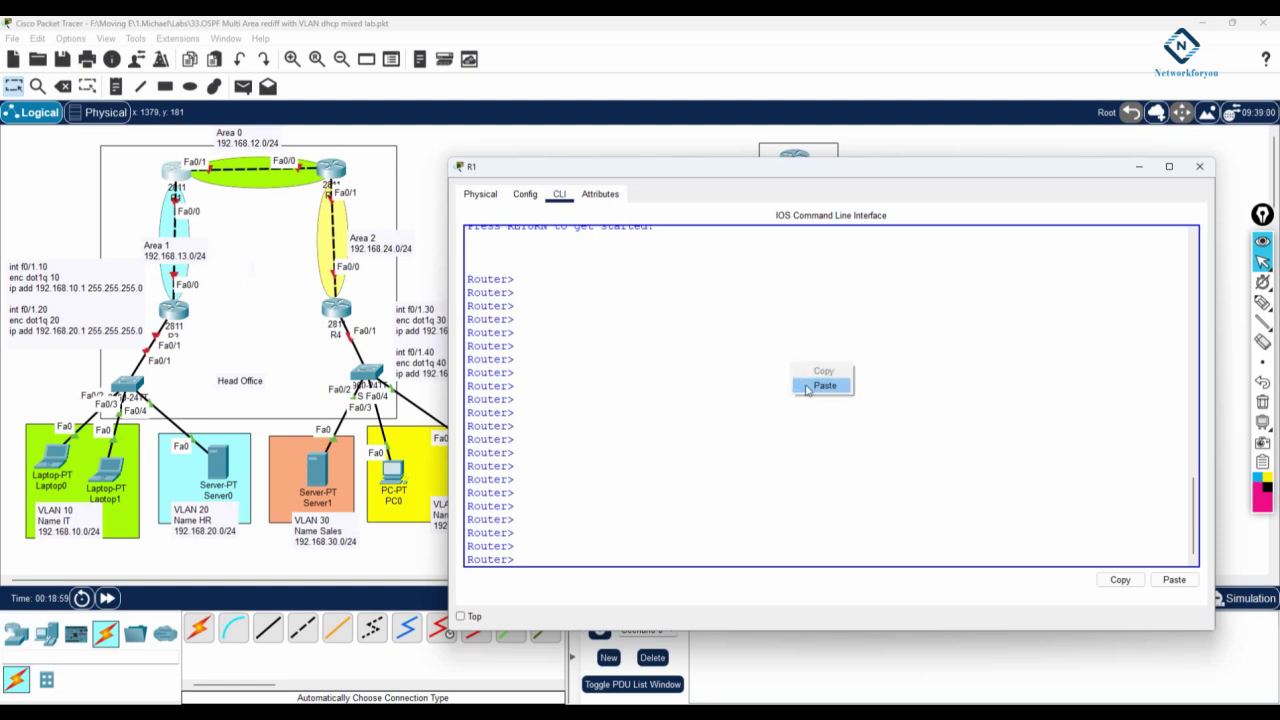
left_click(824, 385)
scroll(806, 385, "up", 3)
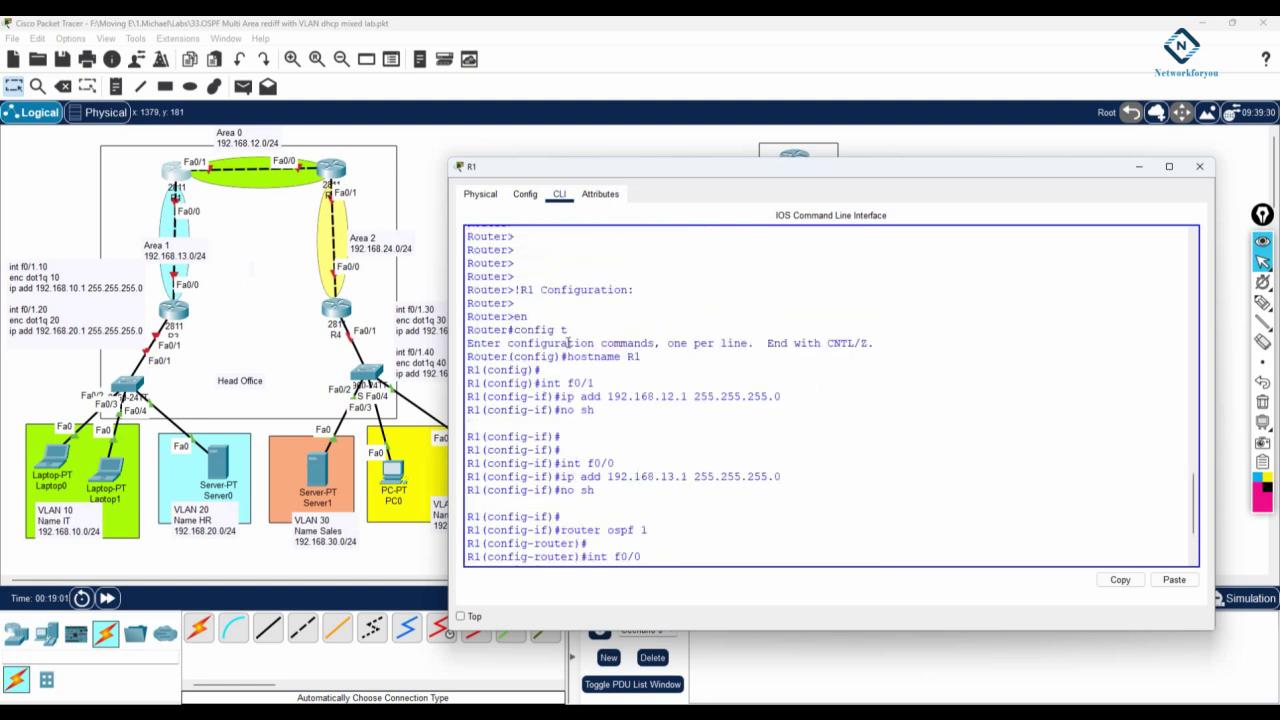
left_click_drag(580, 170, 590, 54)
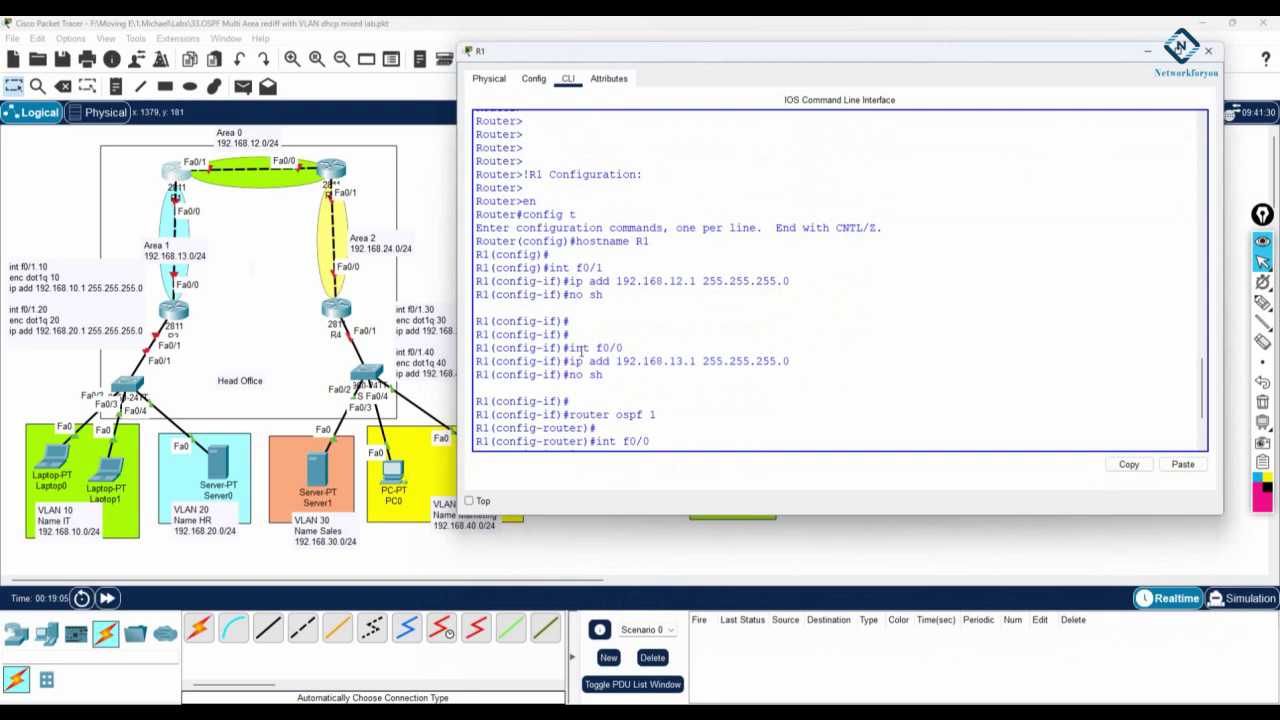
scroll(578, 350, "down", 3)
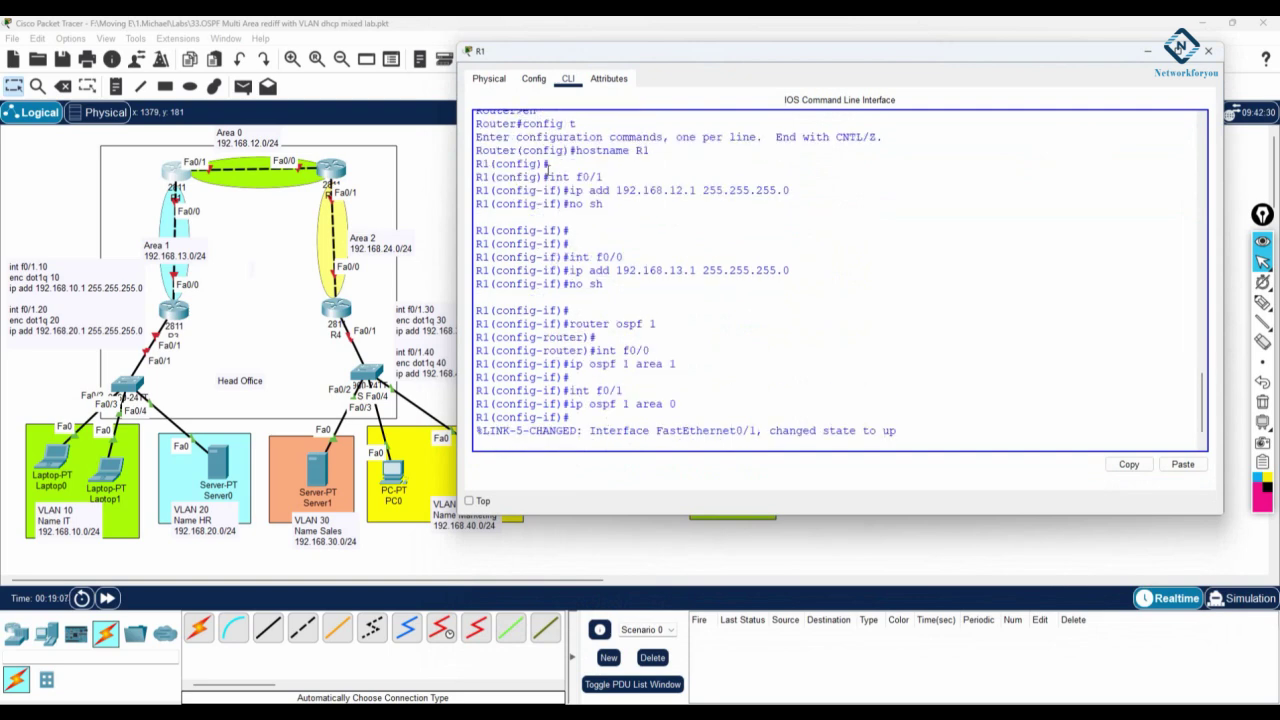
scroll(547, 168, "up", 2)
scroll(611, 240, "down", 2)
key("Return")
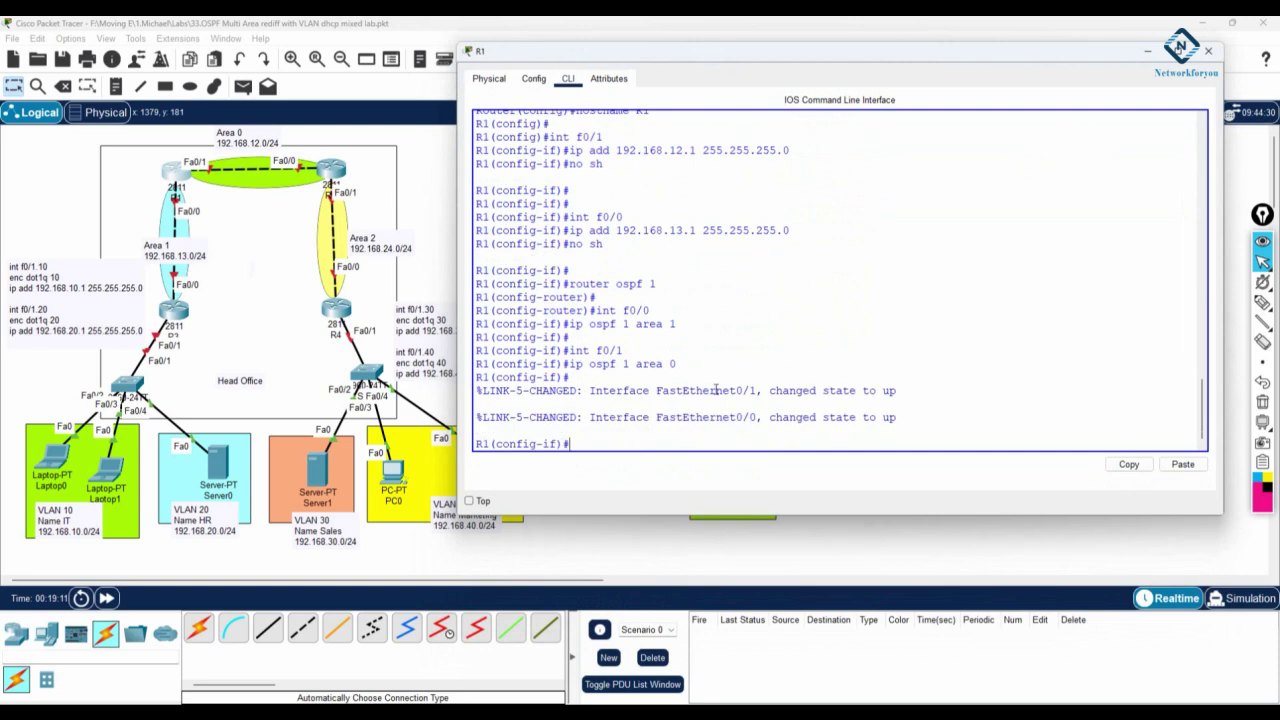
- Exit configuration mode, save R1's configuration with wr, and close the window
key("ctrl+z")
key("Return")
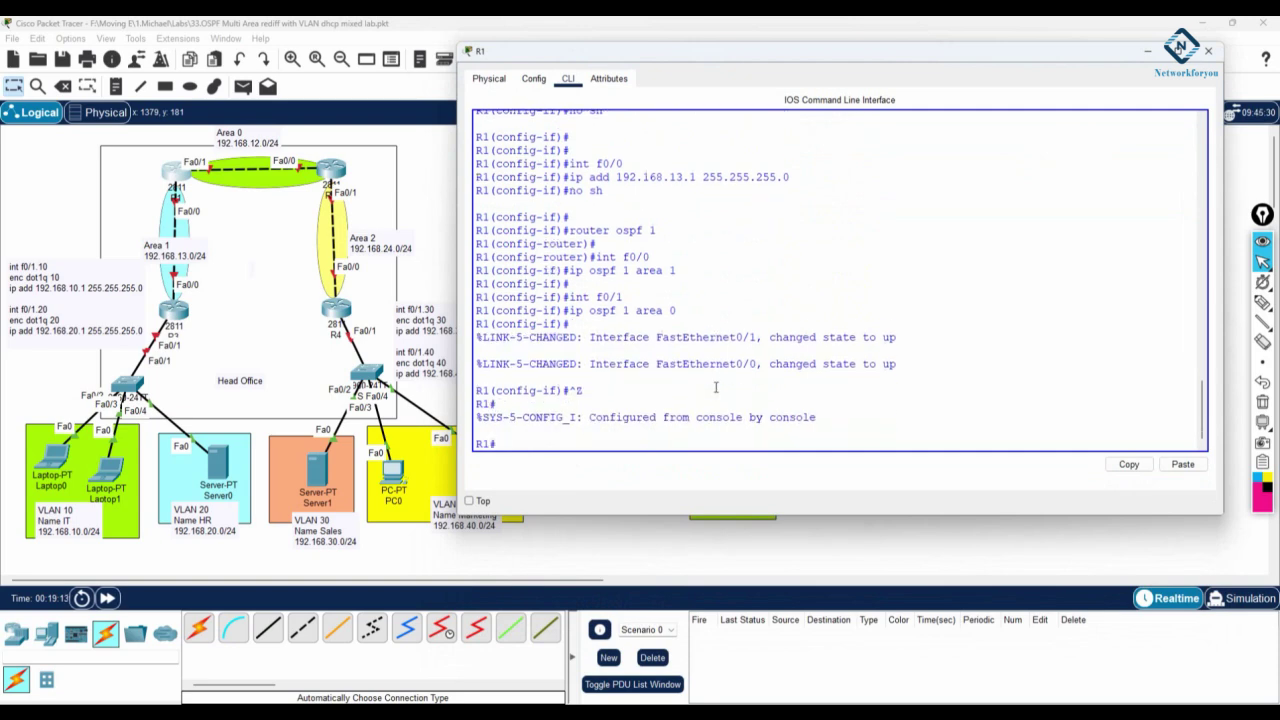
type("wr")
key("Return")
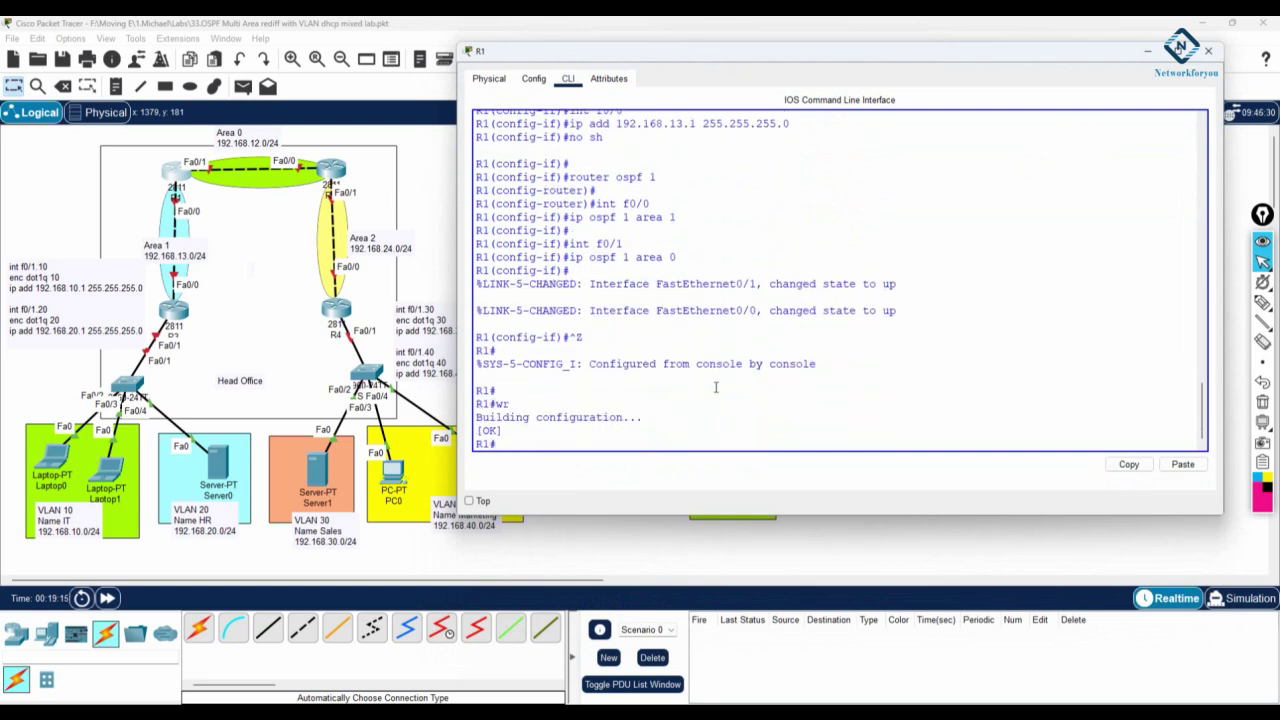
left_click(1147, 50)
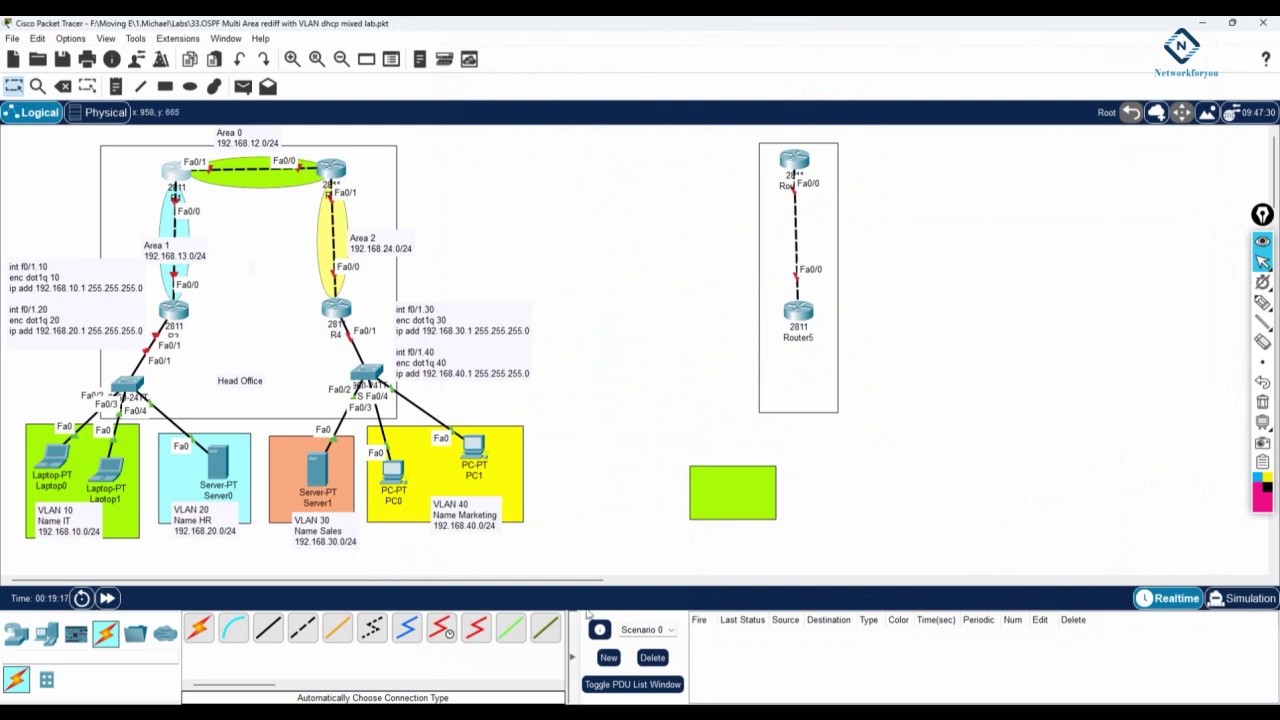
- Copy the R1 configuration and paste a duplicate below the dashed divider
key("alt+Tab")
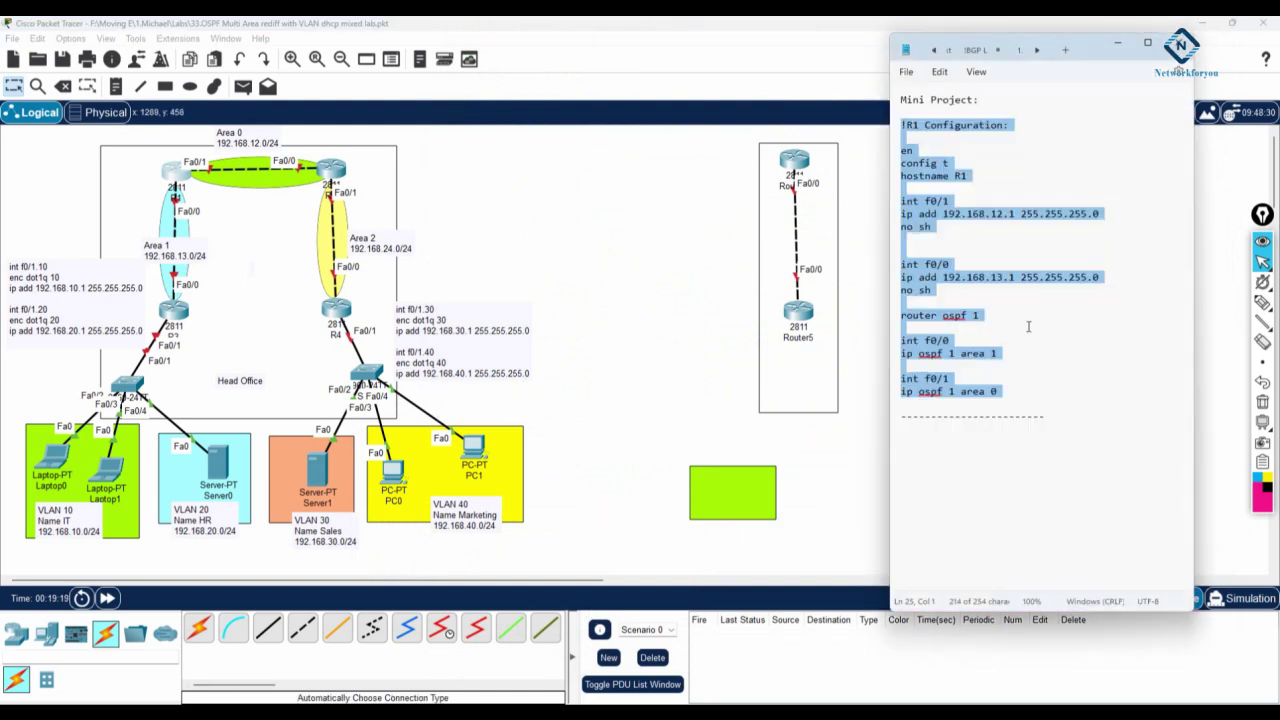
key("ctrl+c")
left_click(1060, 418)
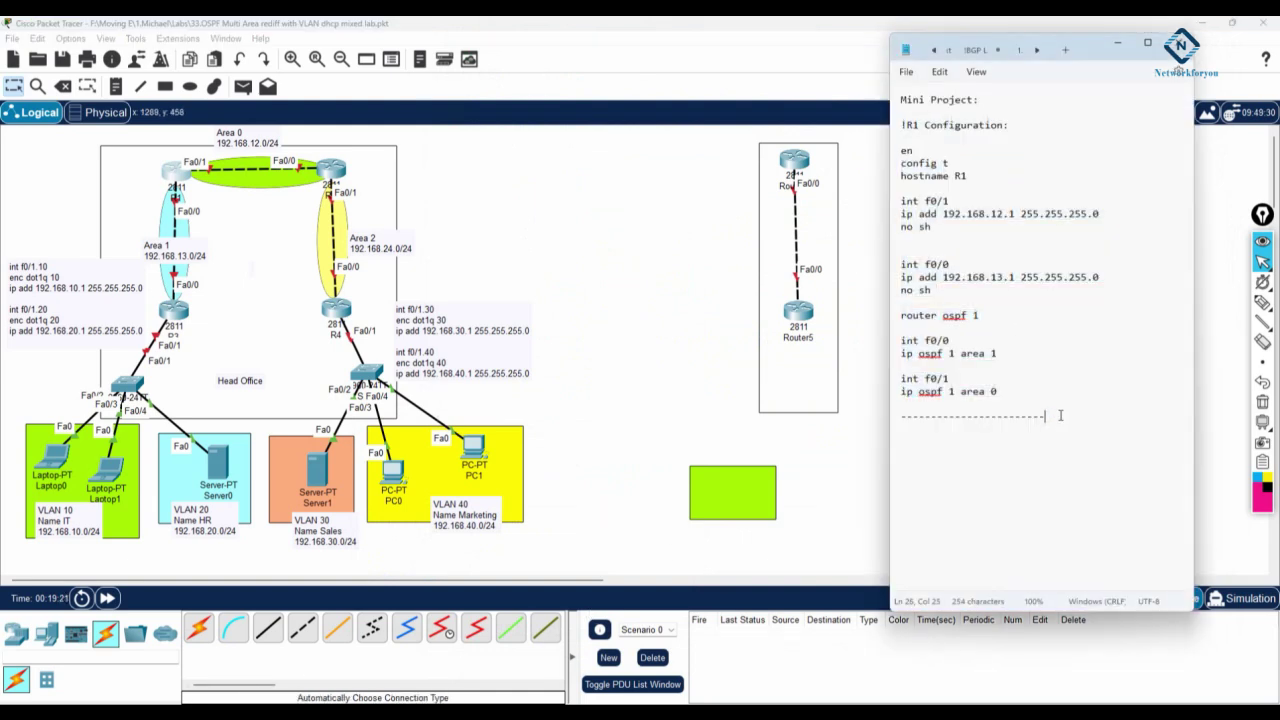
key("Return")
key("ctrl+v")
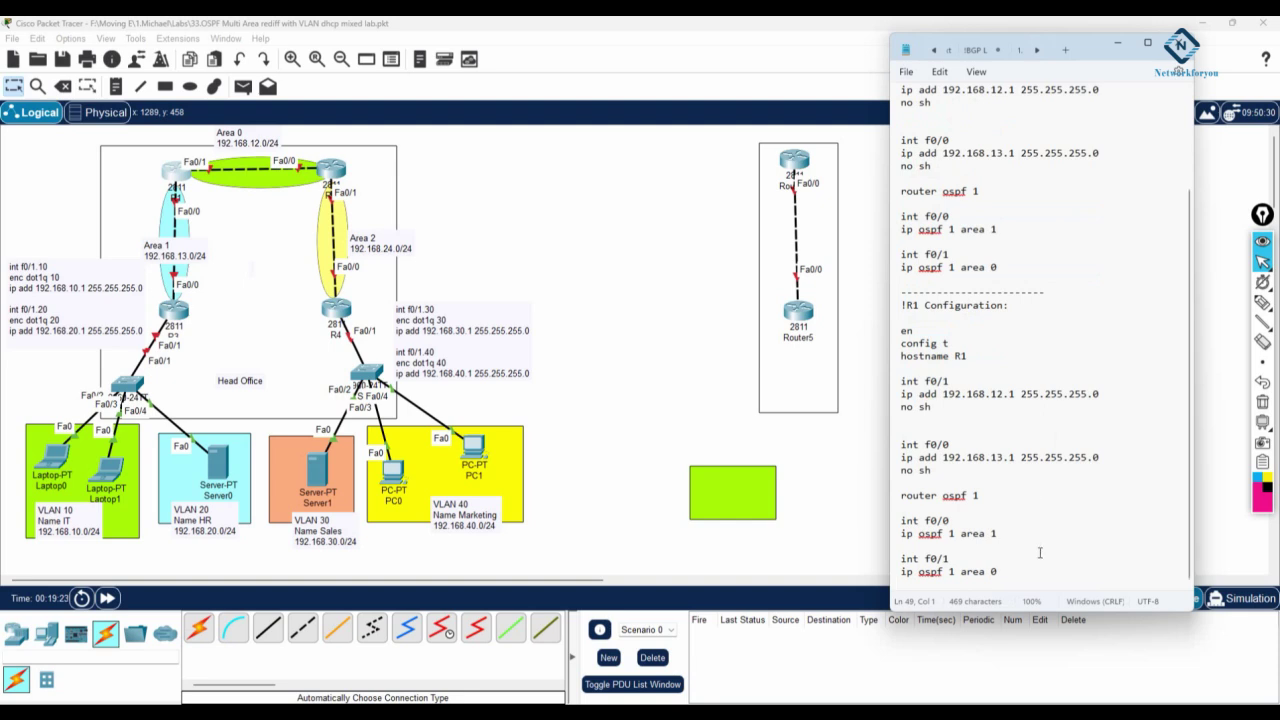
left_click(1037, 567)
key("Return")
key("Return")
key("Return")
key("Return")
key("Return")
key("Return")
key("Return")
key("Return")
key("Return")
key("Return")
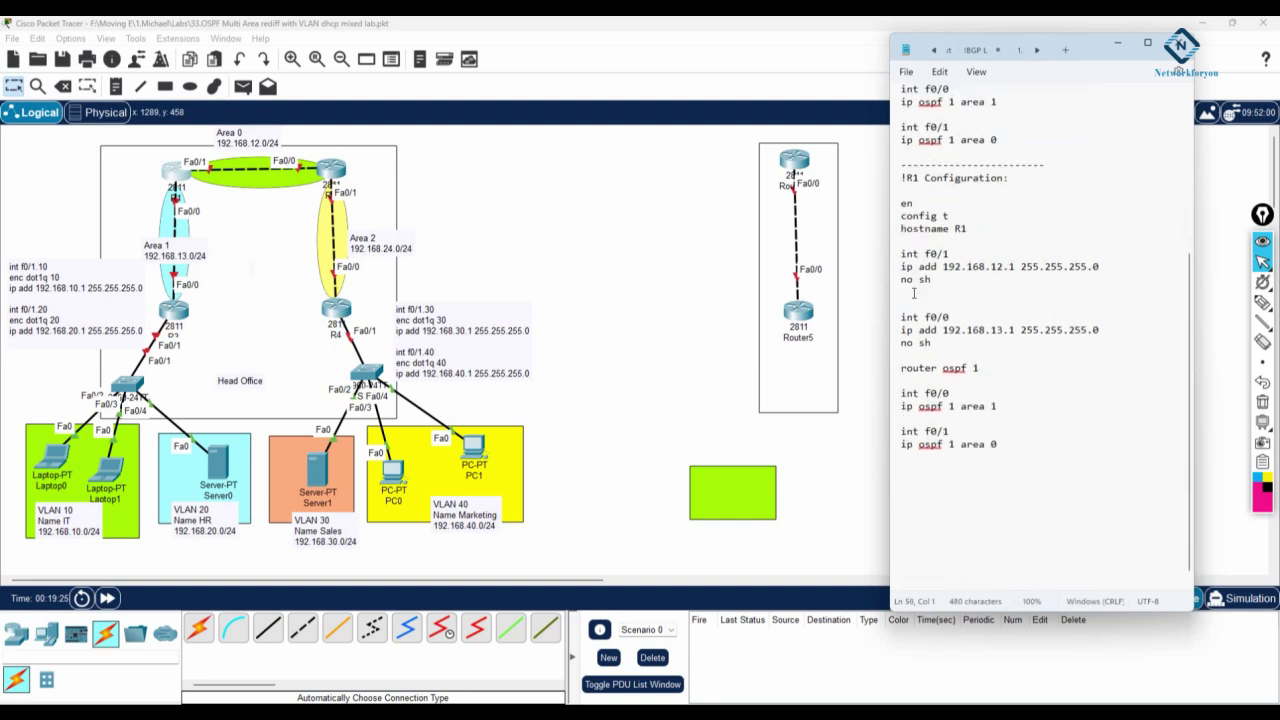
- Change the copy to R2 with f0/0 at 192.168.12.2 and f0/1 at 192.168.24.1
left_click(913, 178)
key("shift+Right")
type("2")
left_click(960, 229)
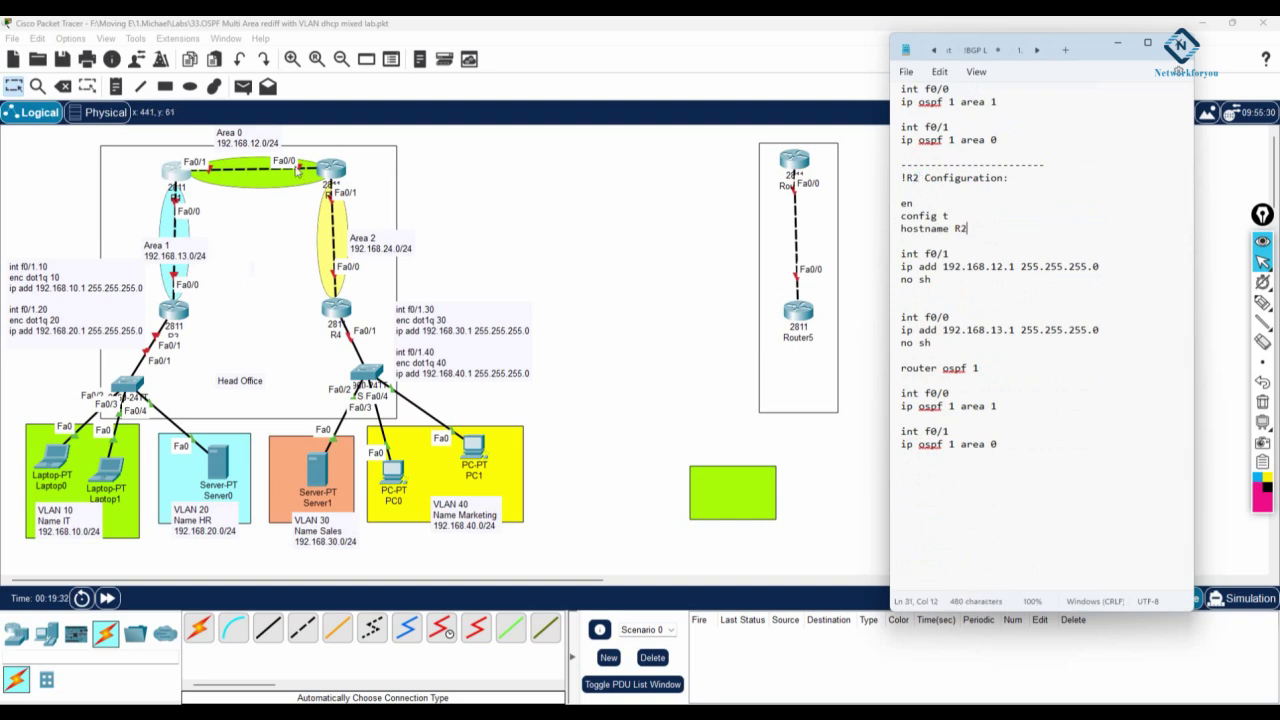
left_click_drag(941, 255, 947, 256)
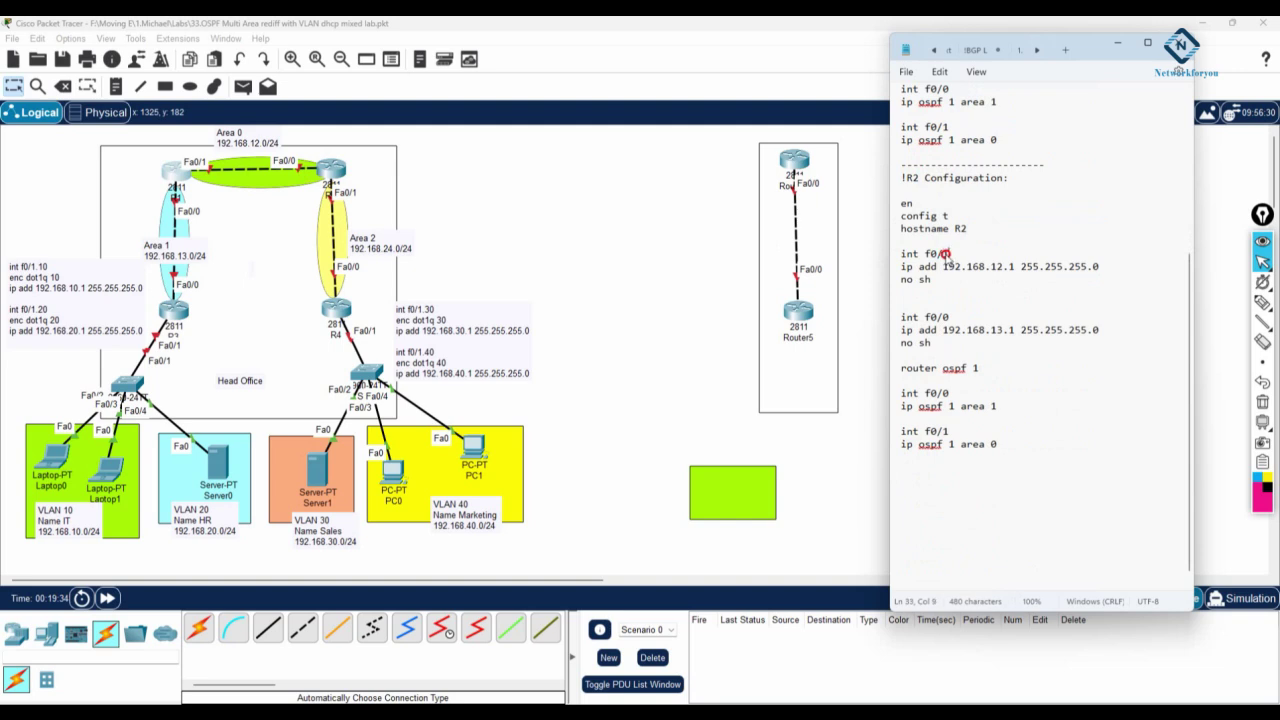
type("0")
double_click(1013, 266)
type("2")
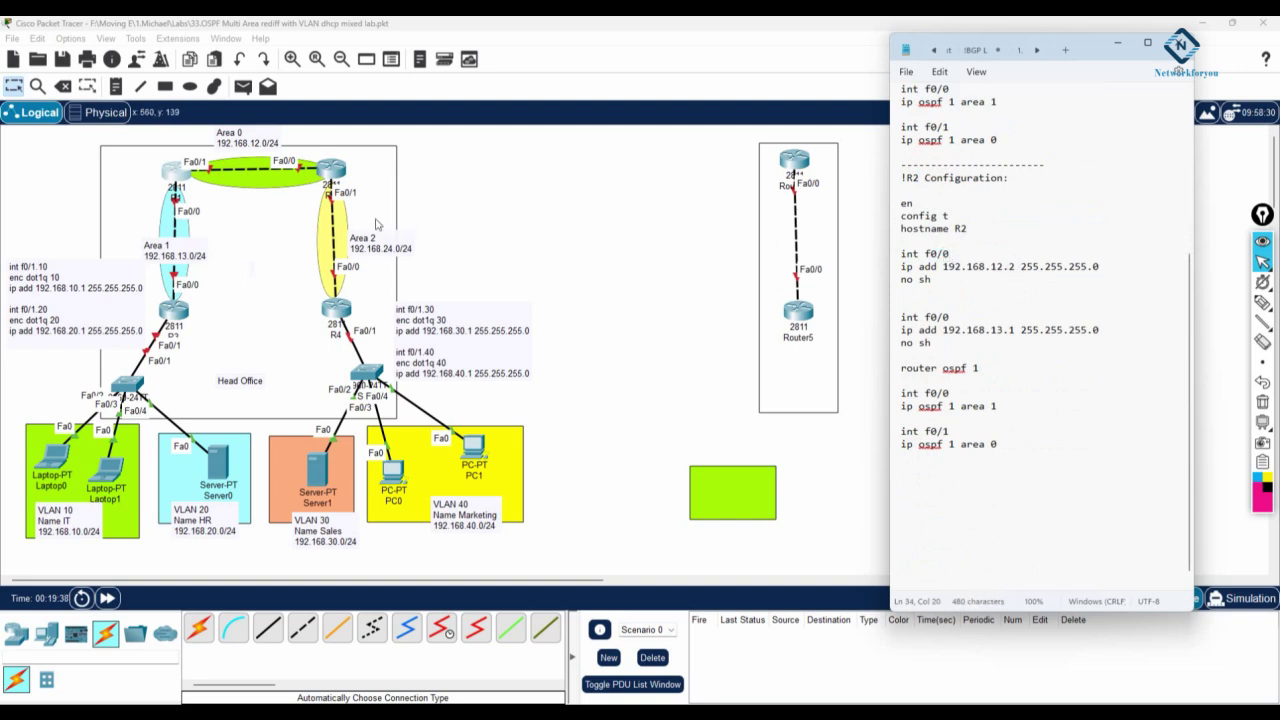
double_click(947, 317)
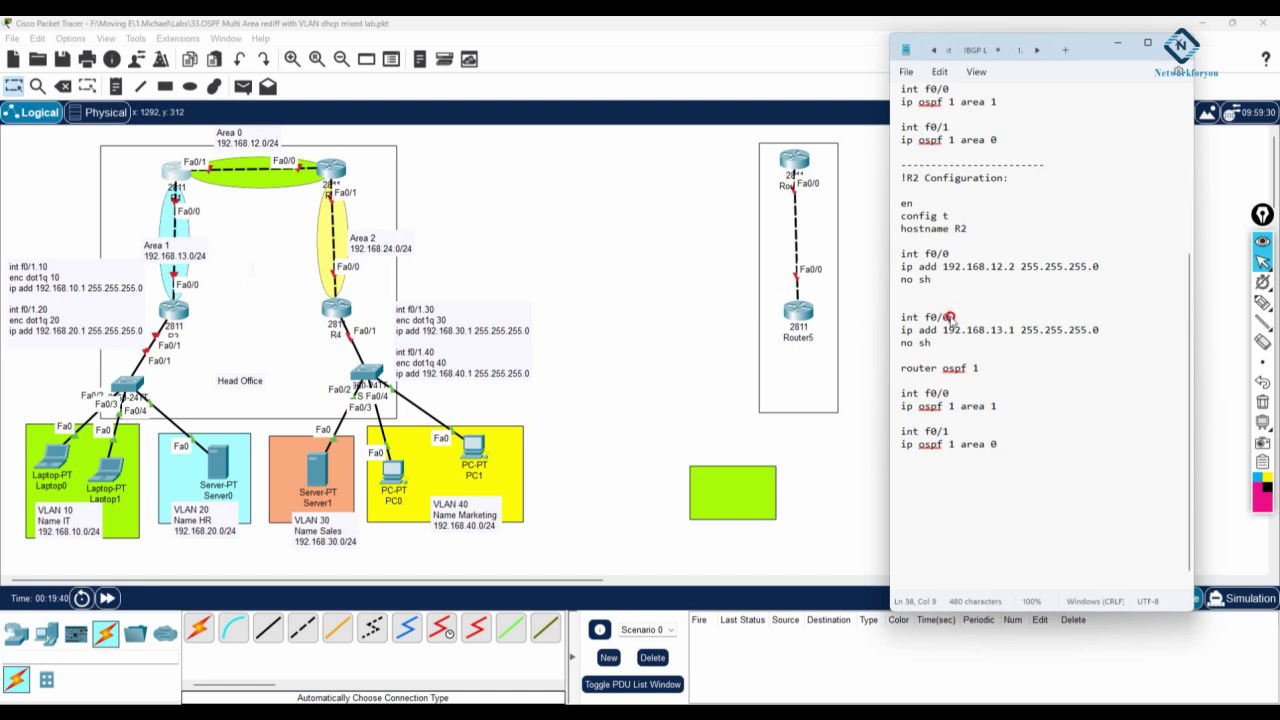
type("1")
double_click(995, 330)
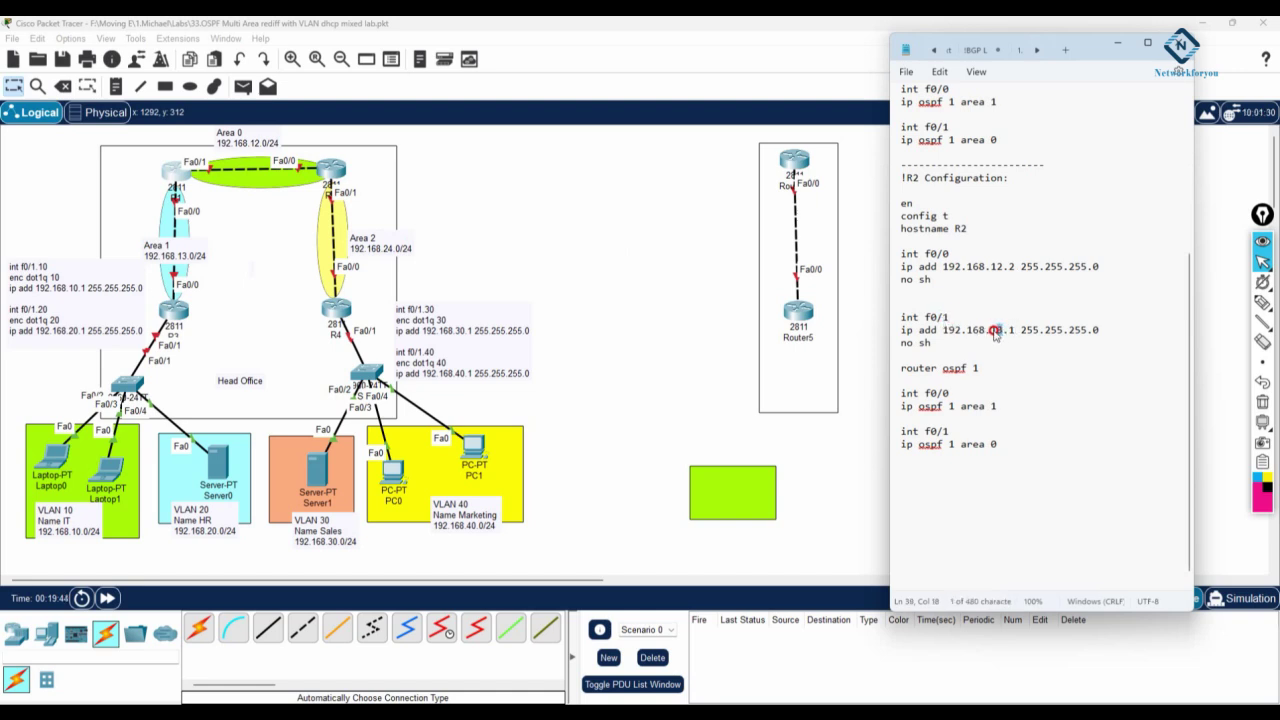
type("24")
- Set R2's OSPF areas to 0 for f0/0 and 2 for f0/1, then select the R2 block
double_click(996, 406)
type("0")
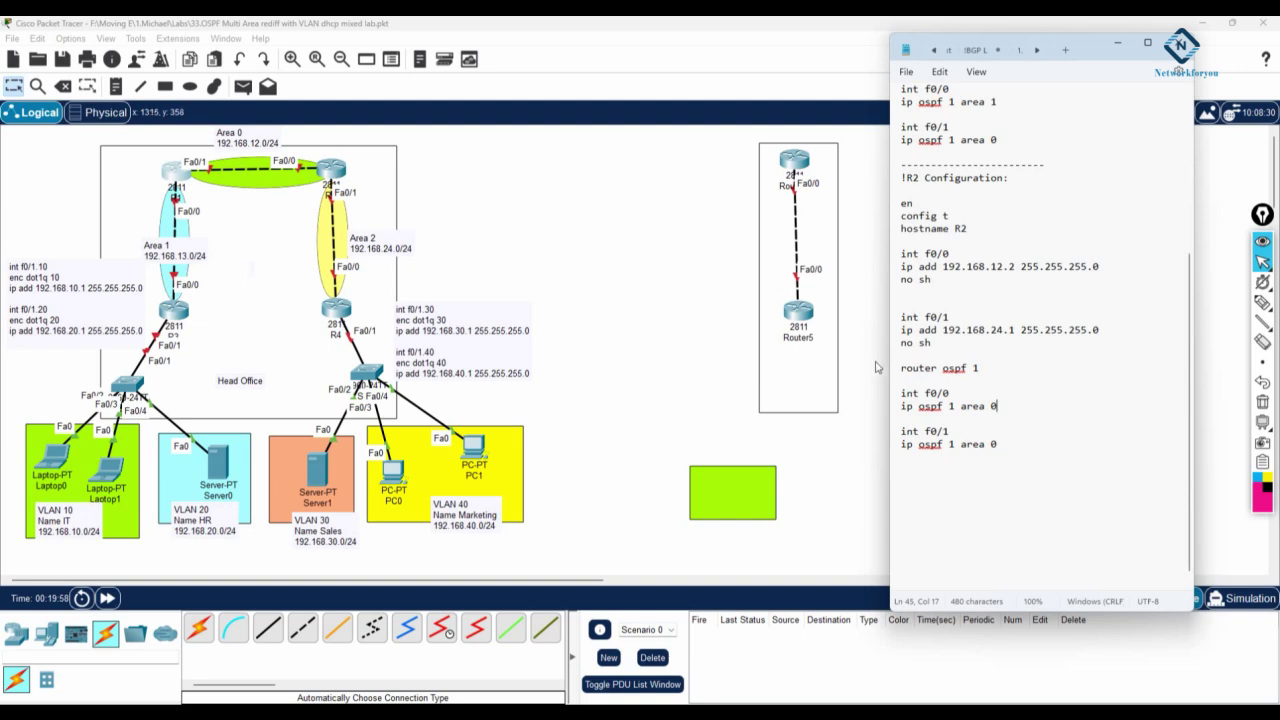
left_click_drag(900, 368, 984, 370)
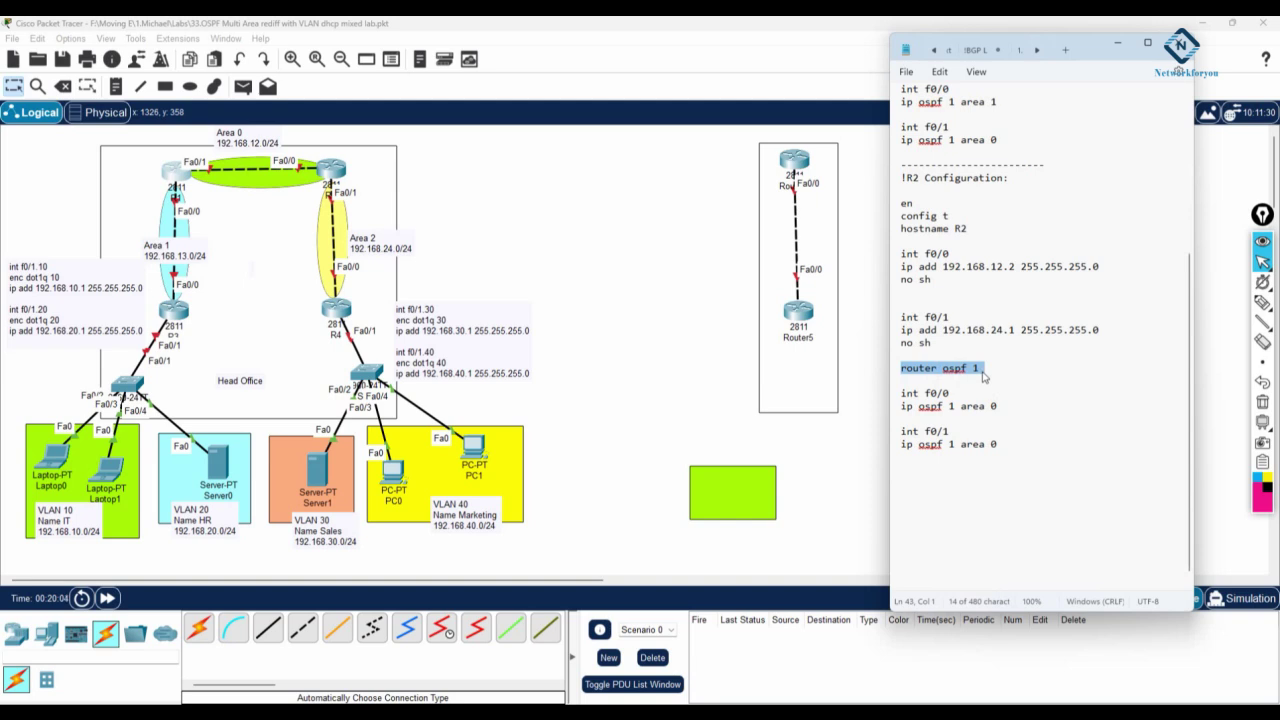
left_click(975, 362)
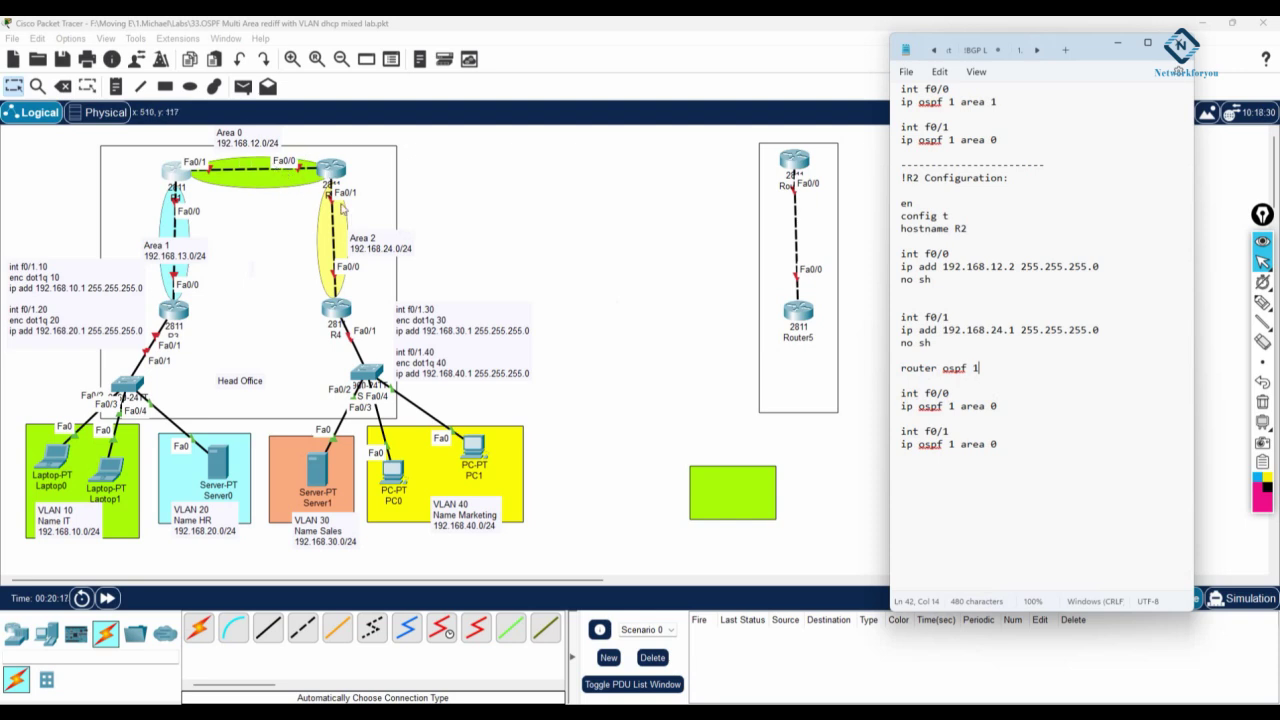
left_click_drag(995, 448, 987, 452)
type("2")
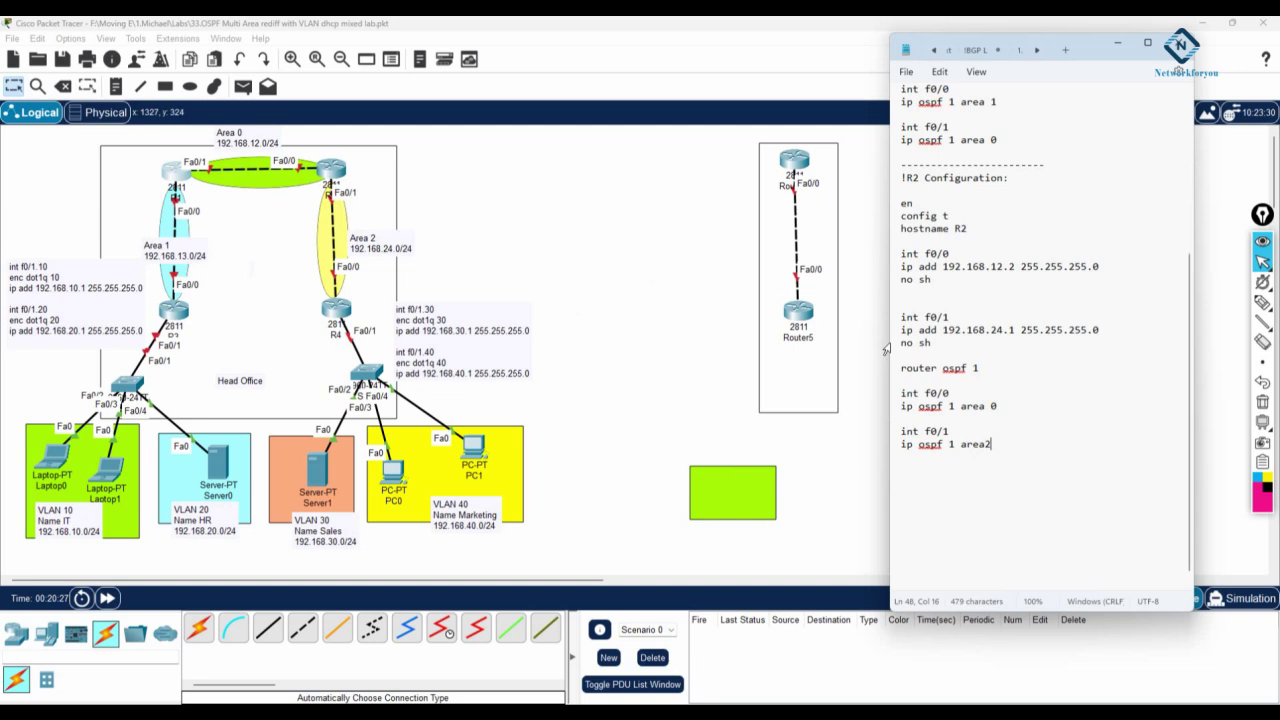
left_click_drag(997, 443, 886, 186)
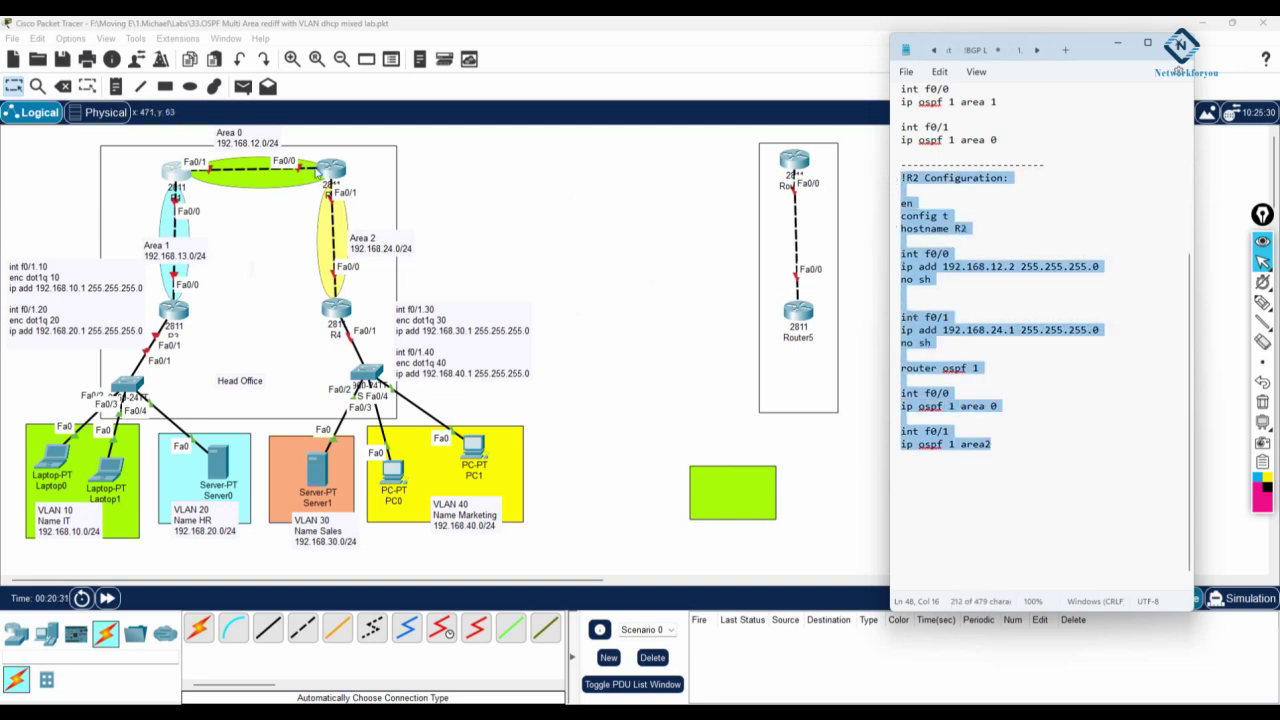
left_click(331, 175)
- In R2's CLI, skip the setup dialog and paste the R2 configuration
left_click(559, 194)
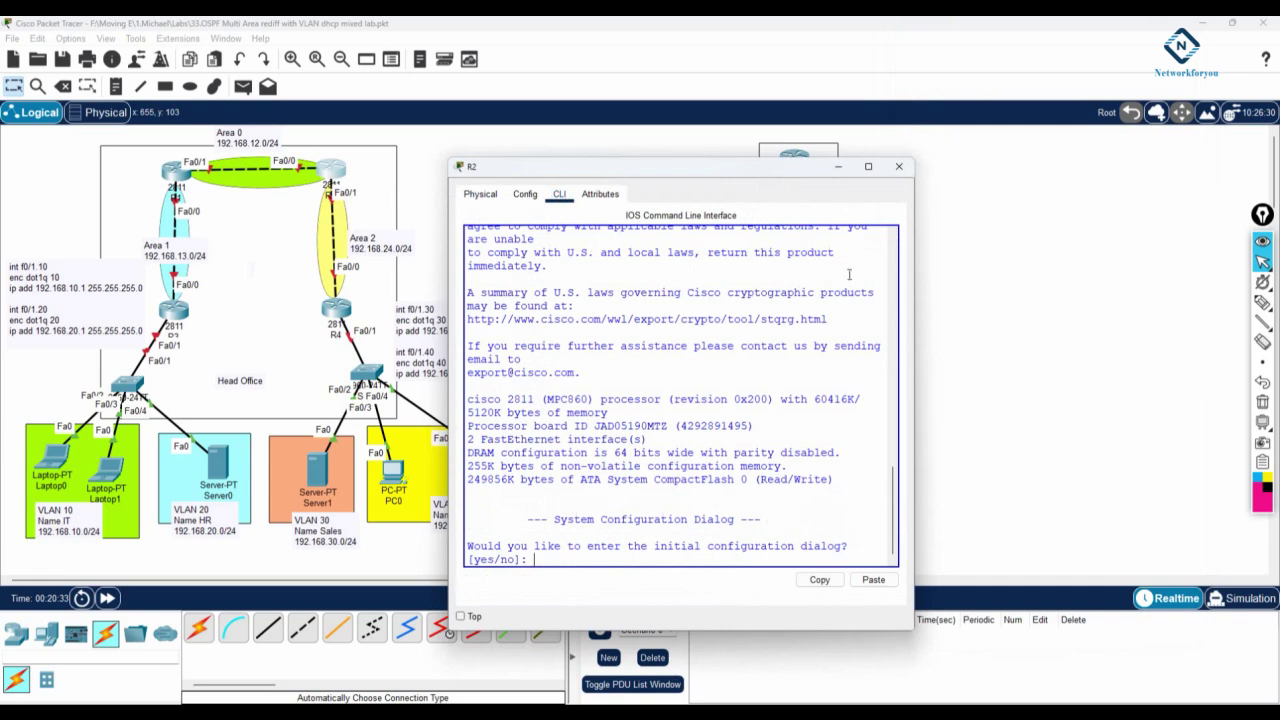
left_click_drag(919, 285, 1137, 285)
type("no")
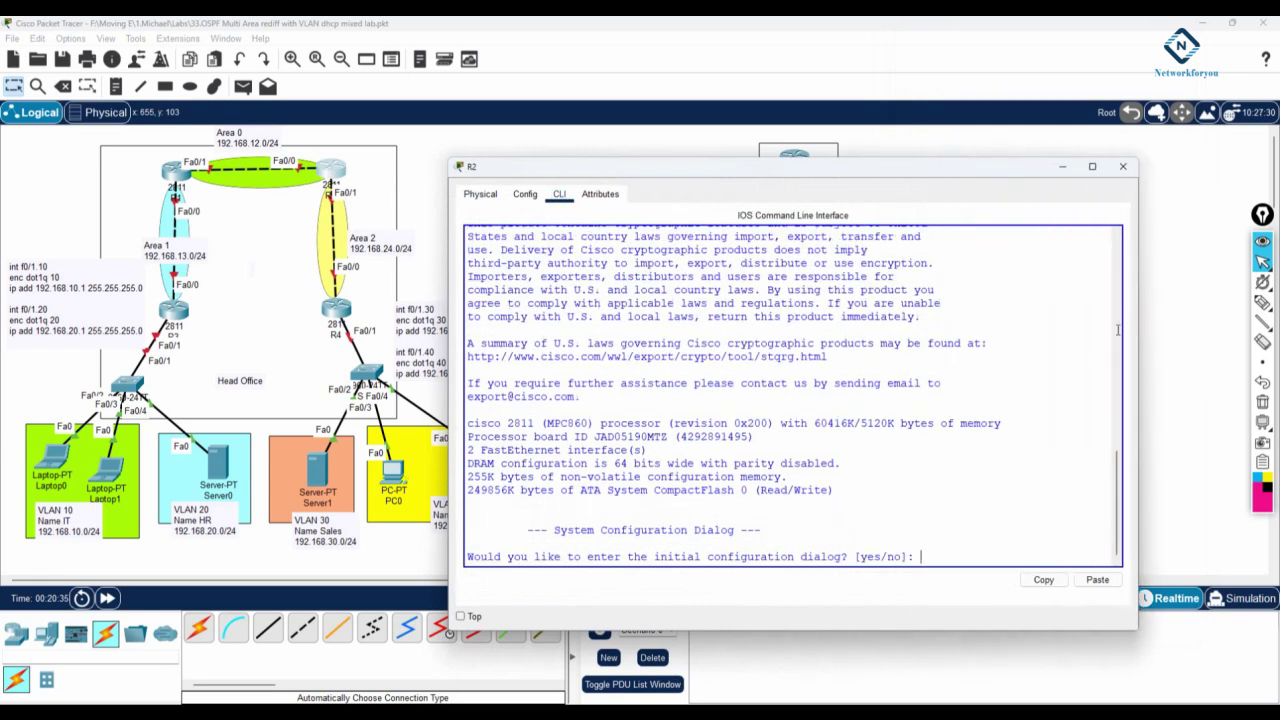
key("Return")
key("Return")
key("Return")
key("Return")
key("Return")
key("Return")
key("Return")
key("Return")
key("Return")
key("Return")
key("Return")
key("Return")
key("Return")
key("Return")
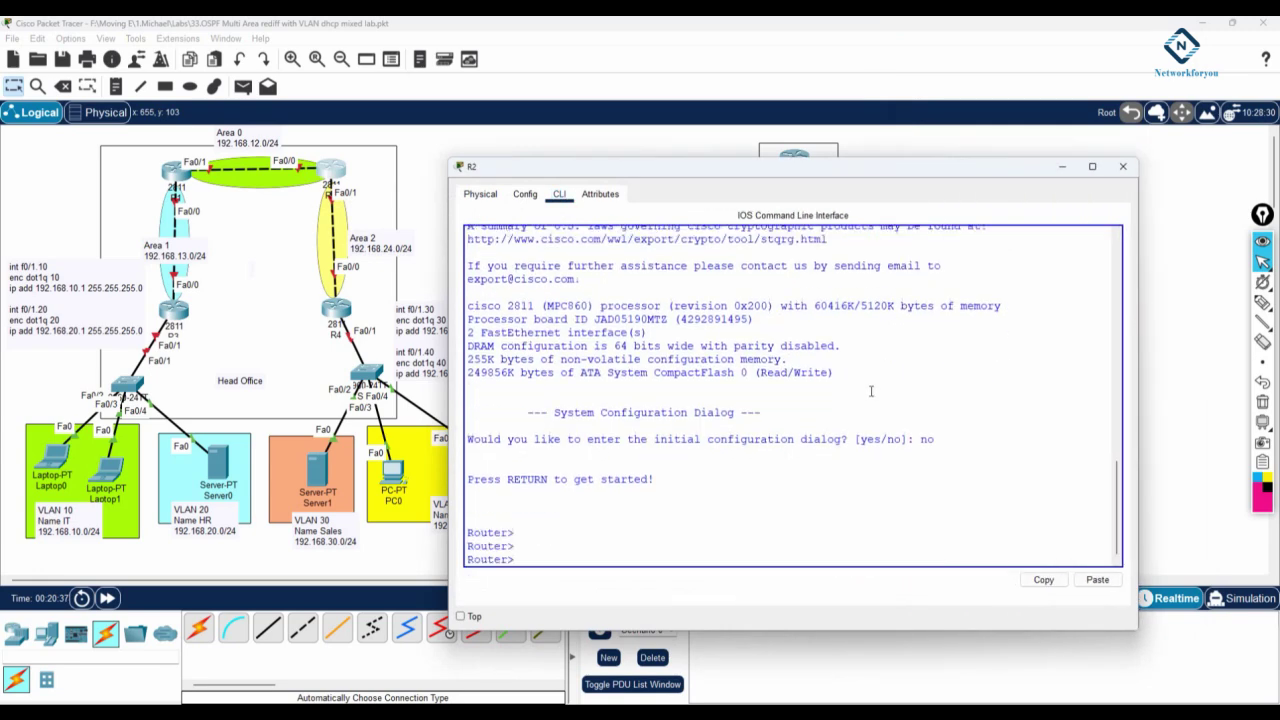
right_click(876, 398)
left_click(901, 416)
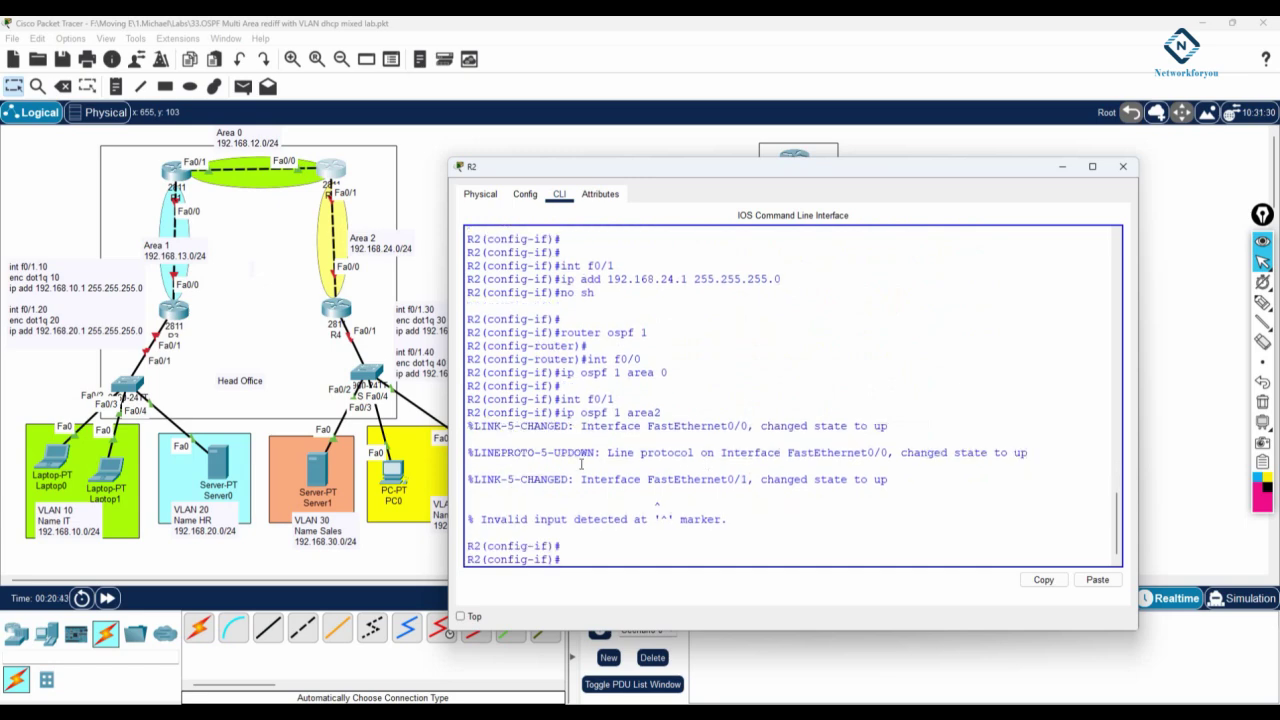
- Inspect the Invalid input error caused by the 'ip ospf 1 area2' line
left_click_drag(729, 522, 588, 494)
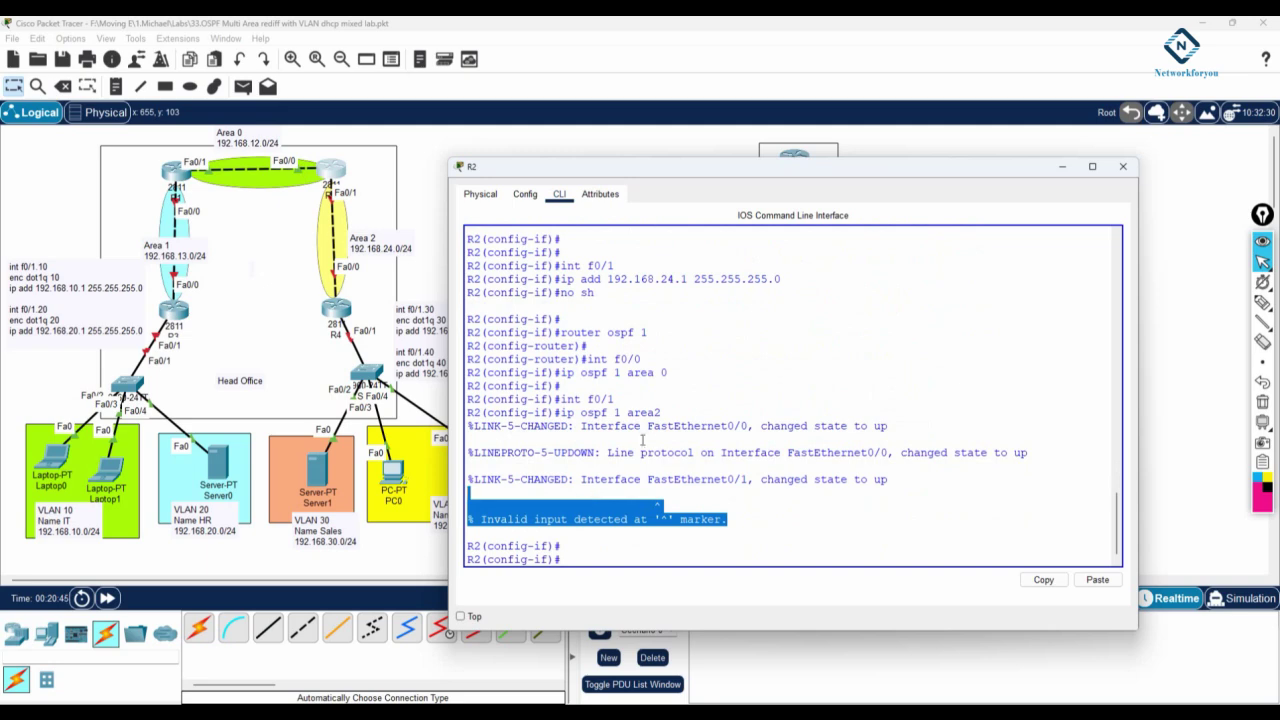
scroll(661, 428, "up", 2)
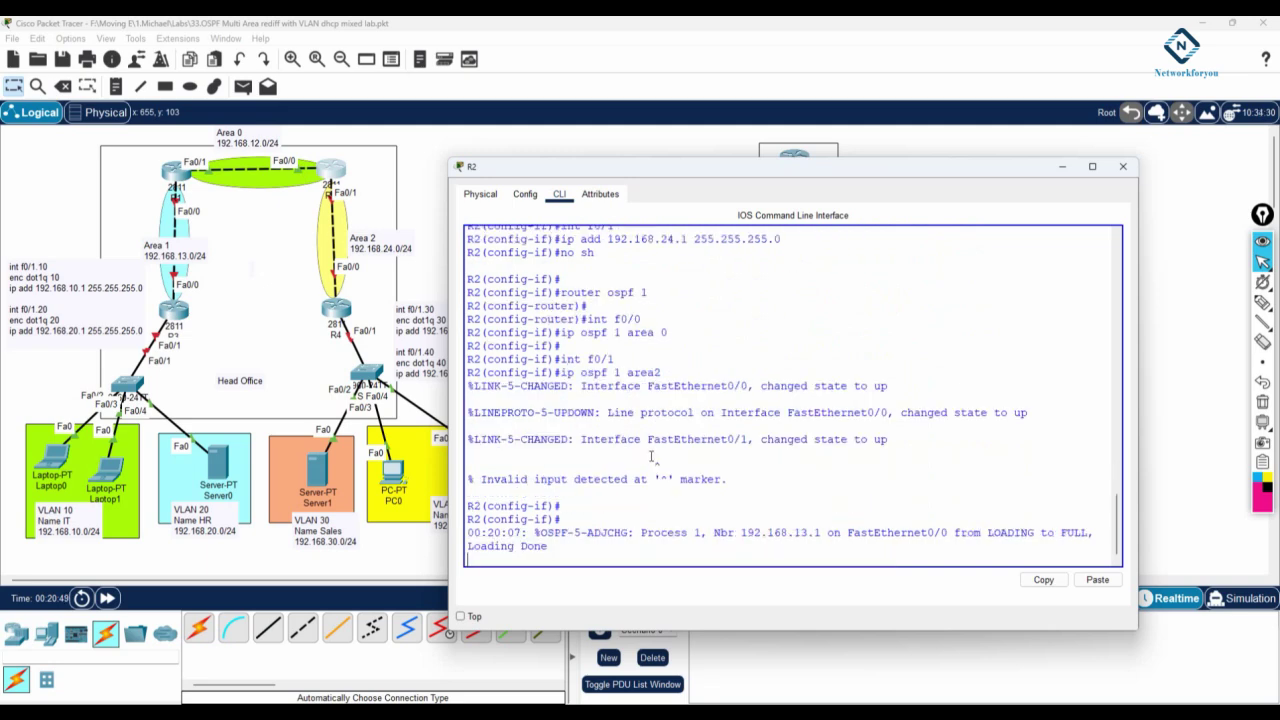
scroll(652, 452, "up", 1)
scroll(596, 412, "up", 2)
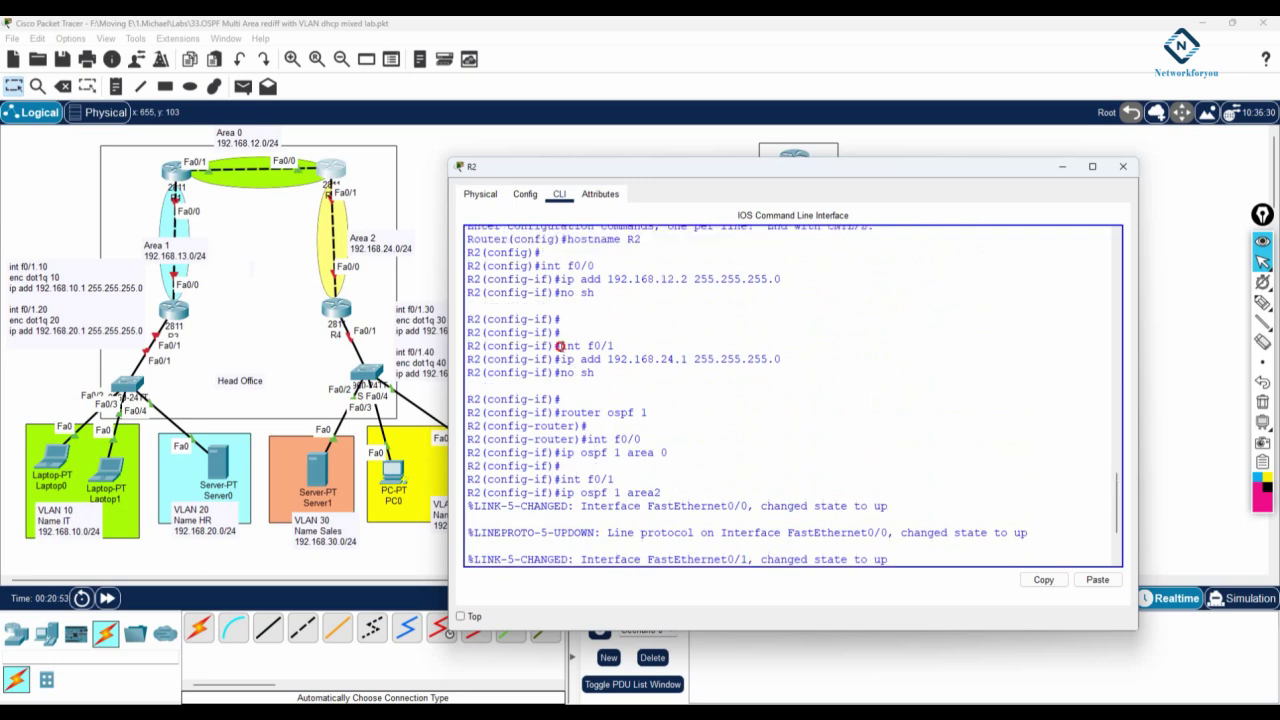
left_click_drag(560, 346, 614, 346)
scroll(666, 459, "down", 2)
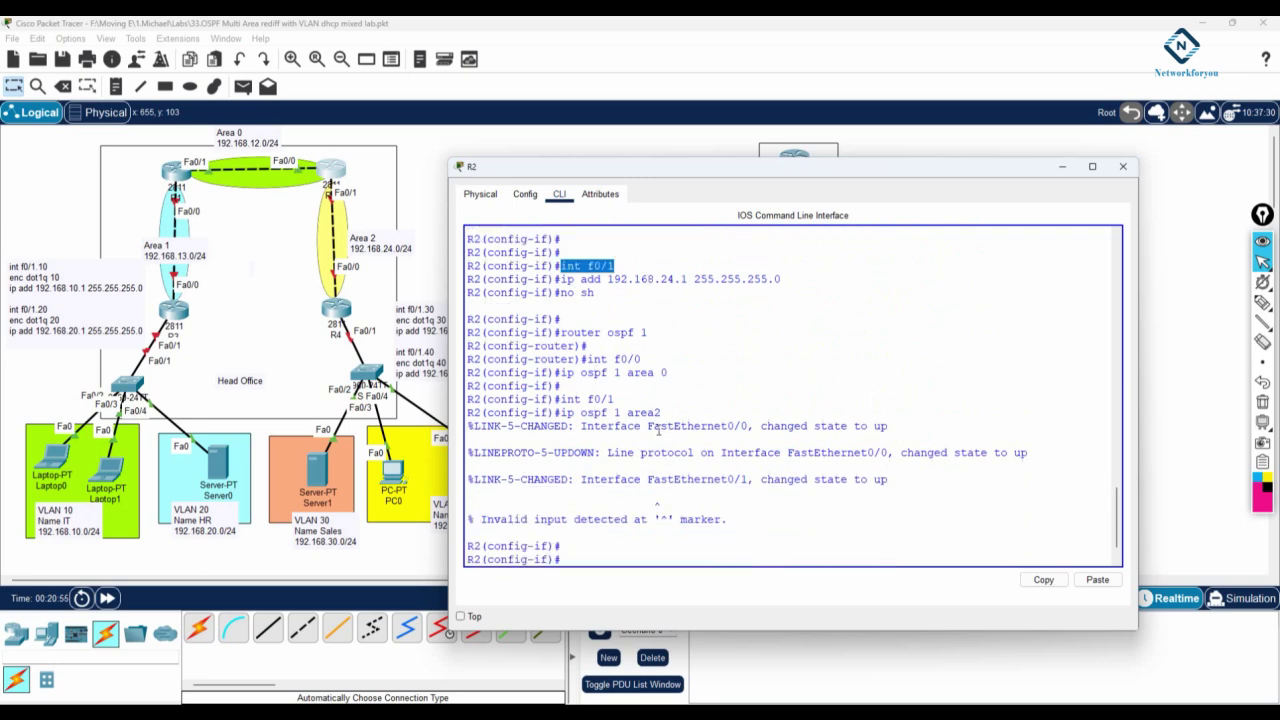
left_click_drag(560, 412, 626, 414)
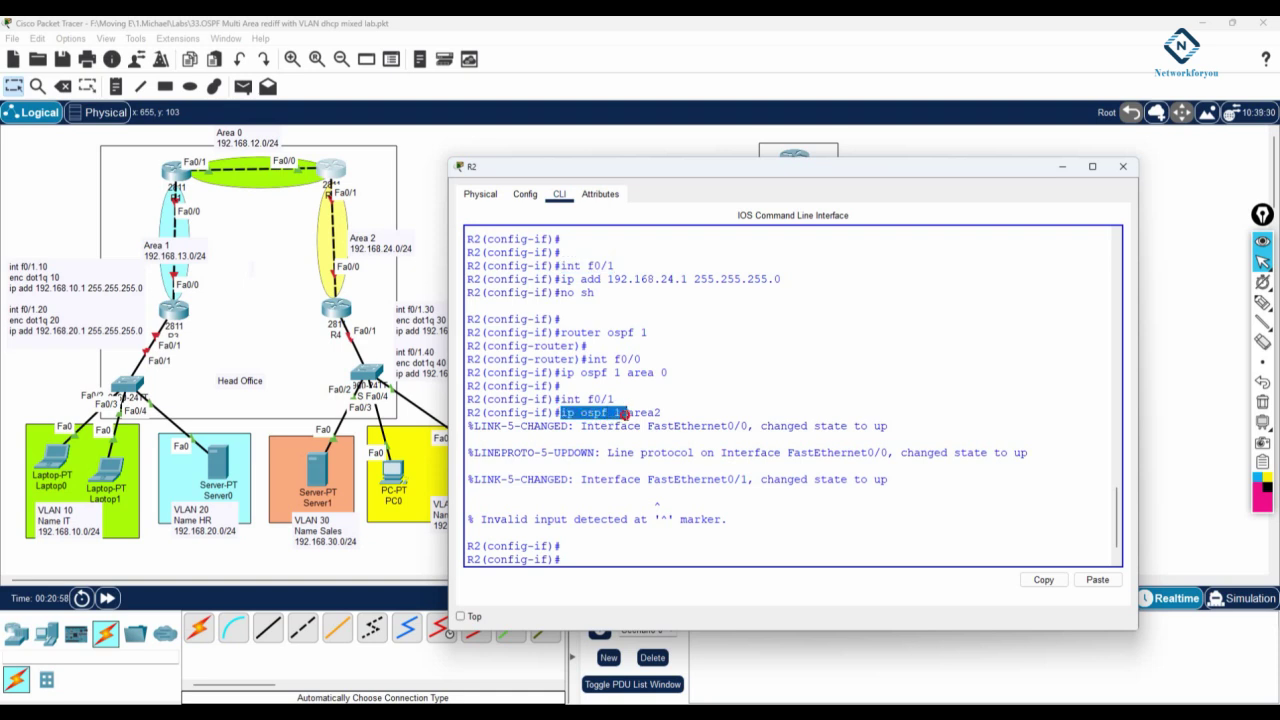
left_click(656, 414)
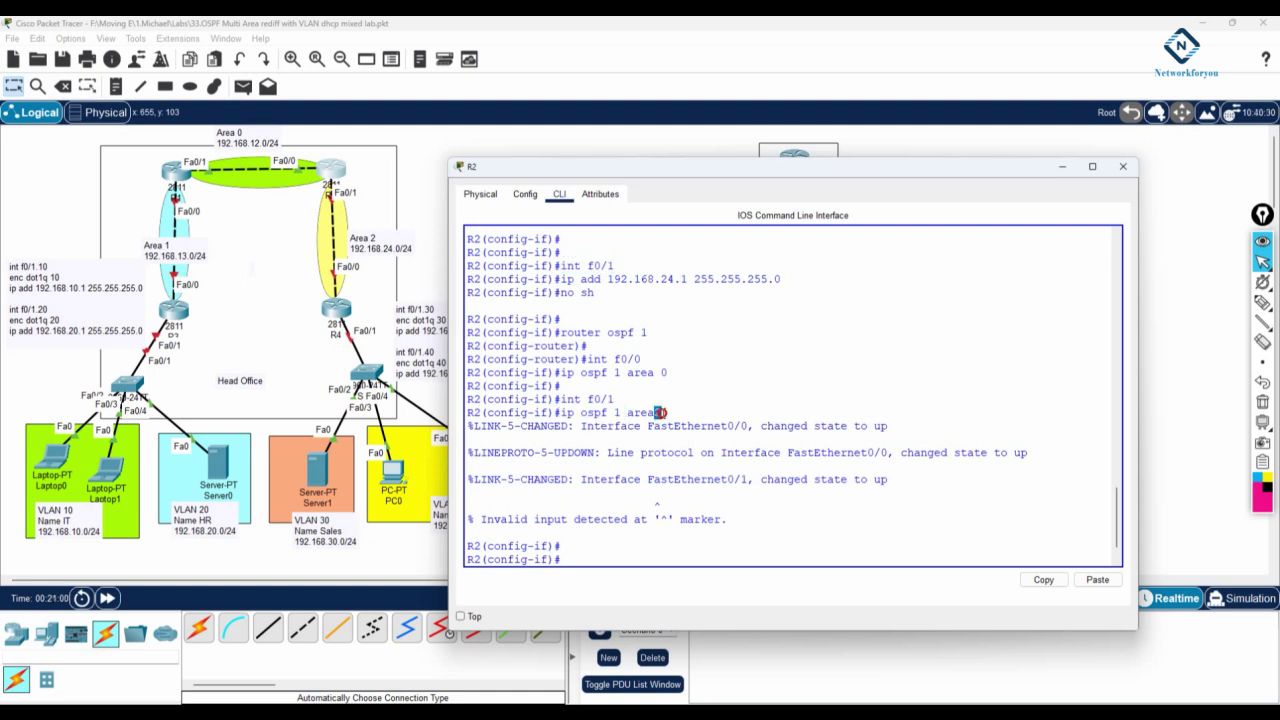
left_click_drag(655, 412, 662, 412)
- Fix the draft to 'area 2' and paste the int f0/1 OSPF lines into R2's CLI
key("alt+Tab")
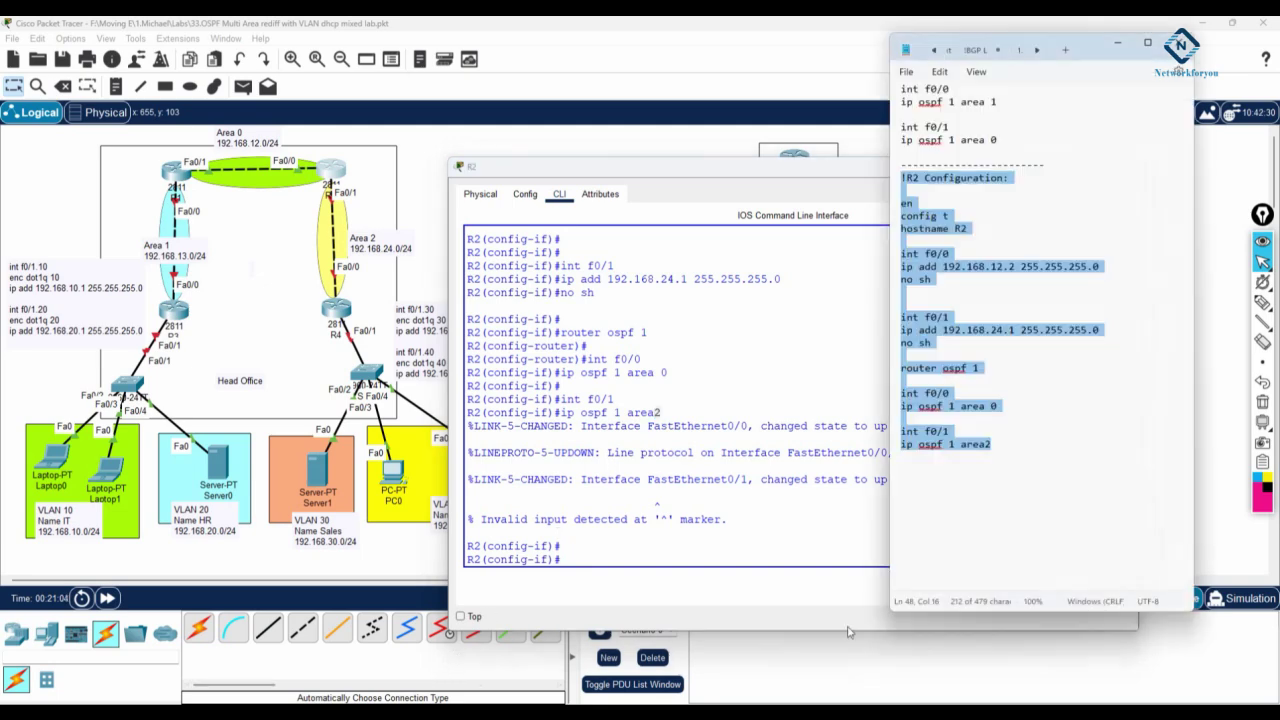
left_click(987, 448)
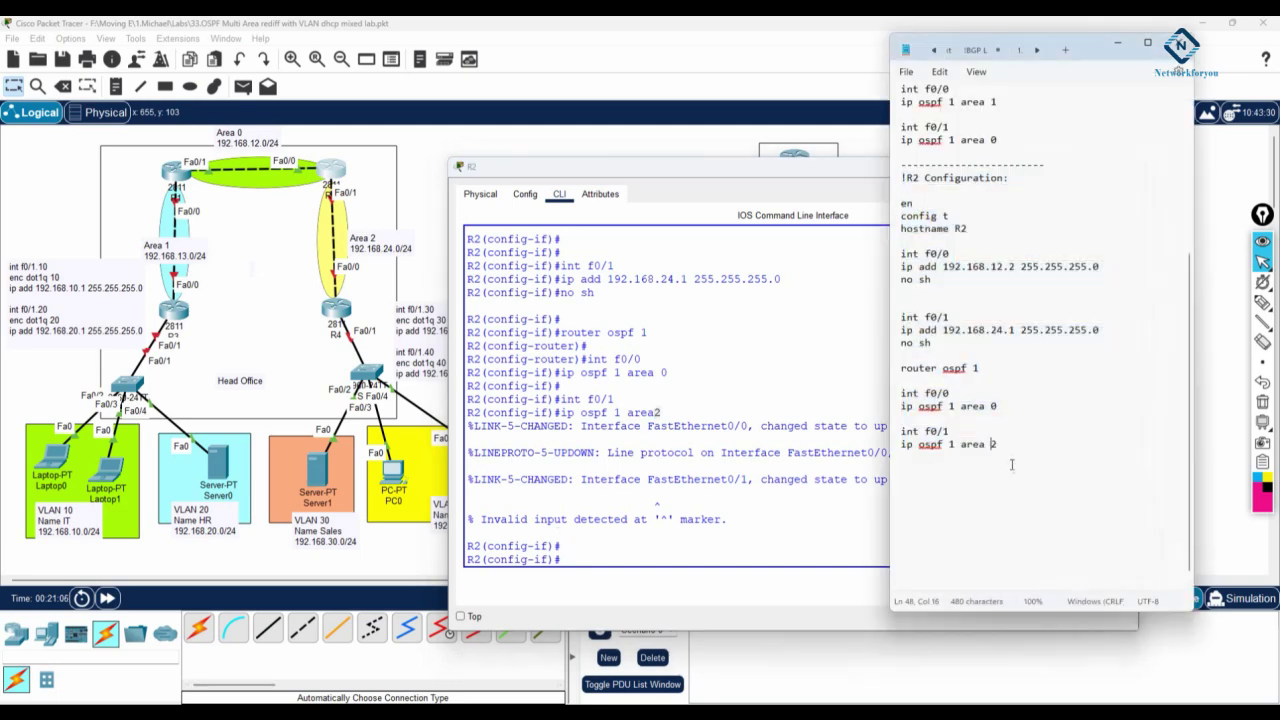
left_click_drag(1010, 445, 876, 426)
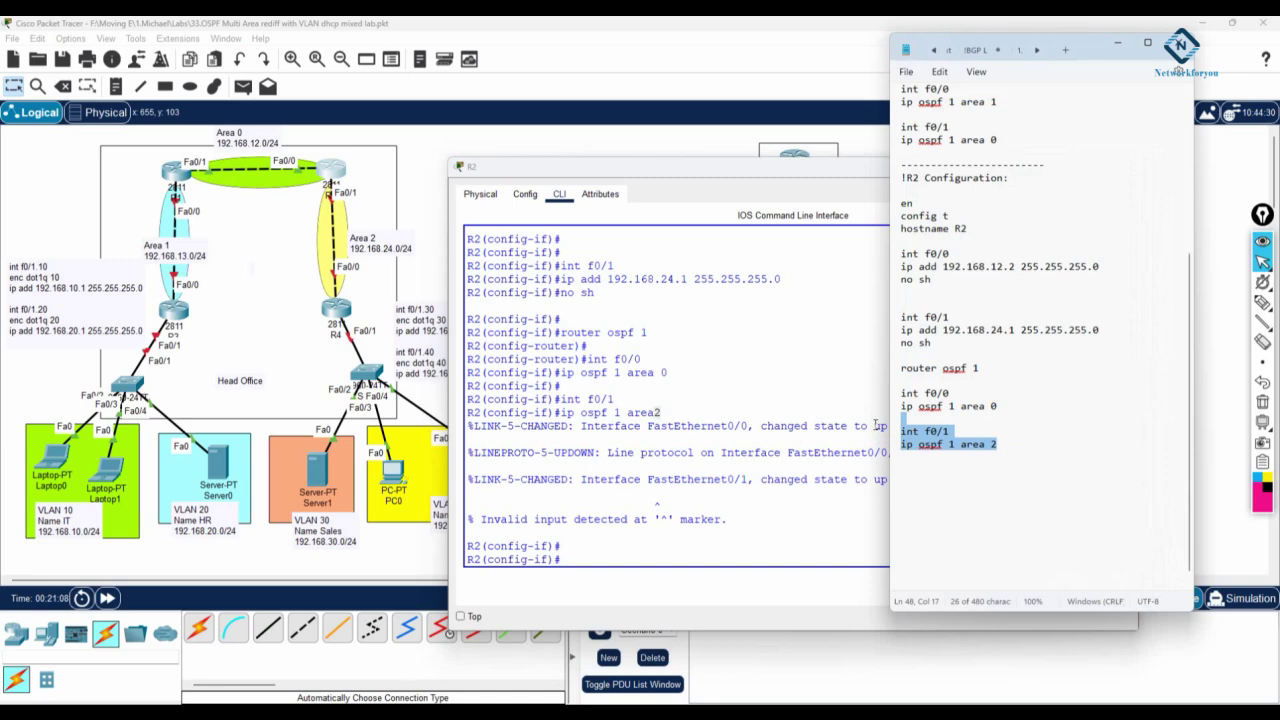
left_click(788, 541)
right_click(788, 543)
left_click(818, 566)
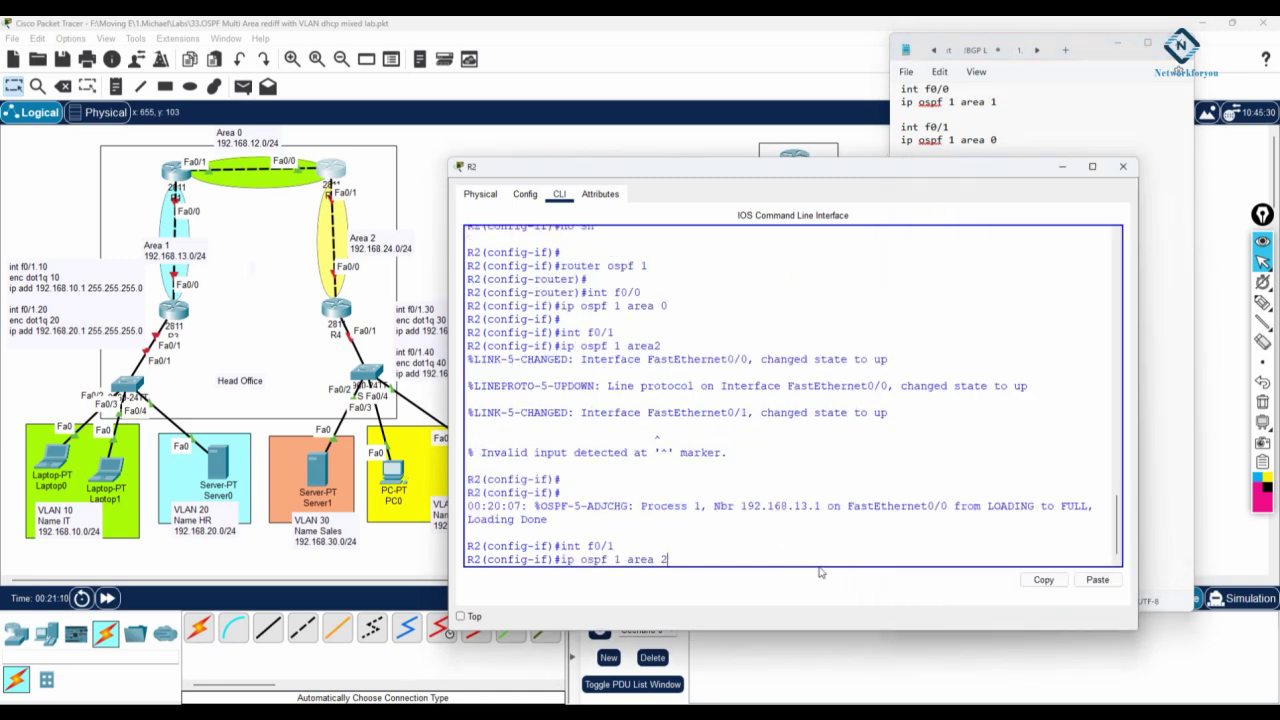
key("Return")
- Exit configuration mode and save R2's configuration with wr
key("ctrl+z")
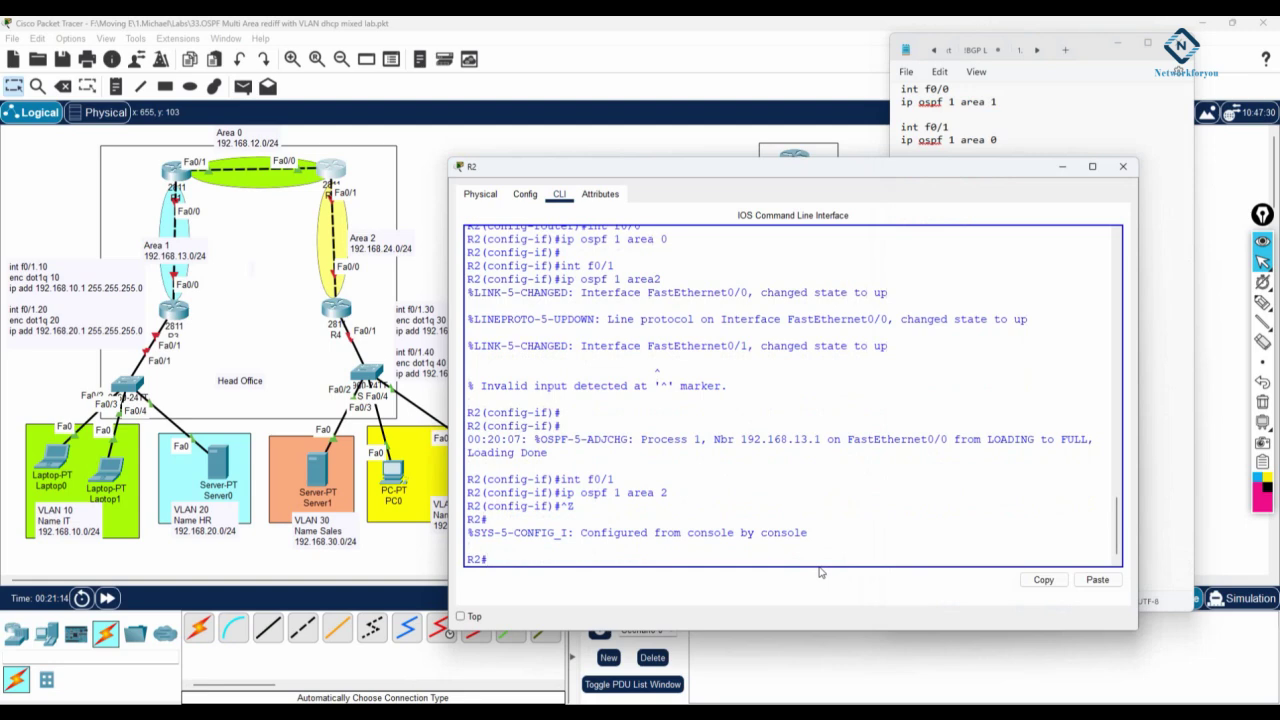
type("wr")
key("Return")
- Display R2's interface brief summary and its IP routing table
type("s")
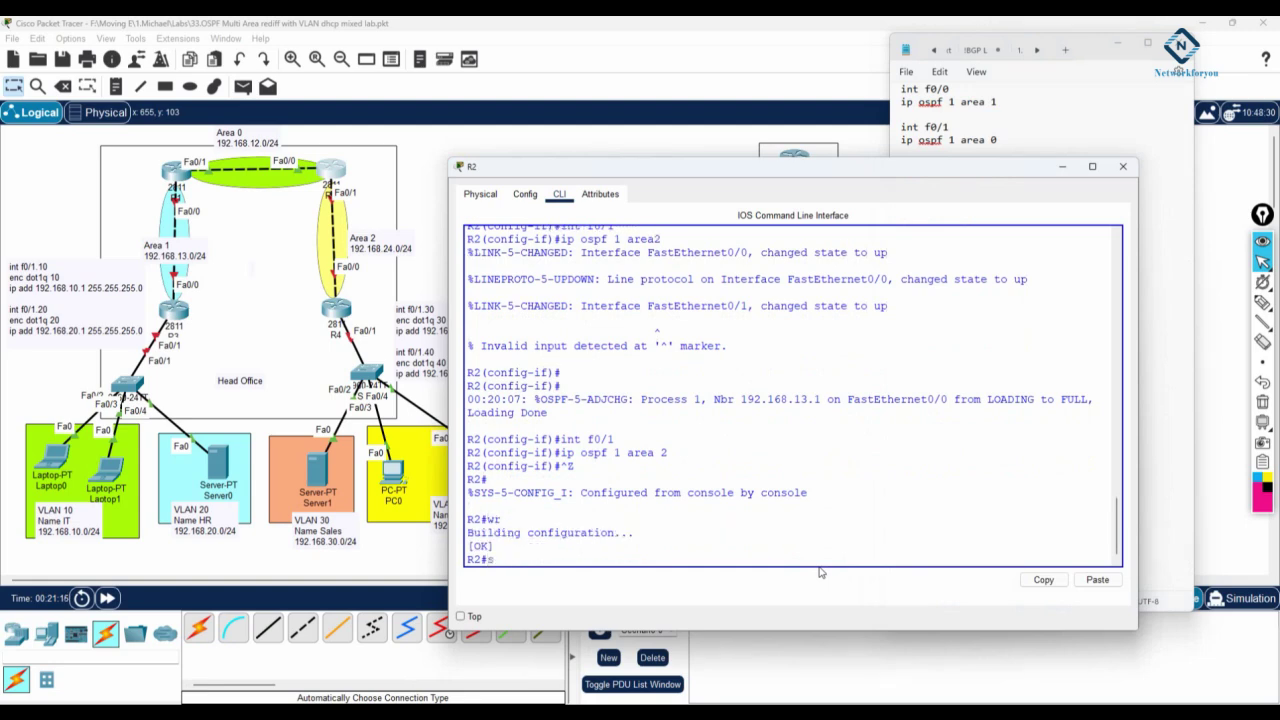
type("h ip int br")
key("Return")
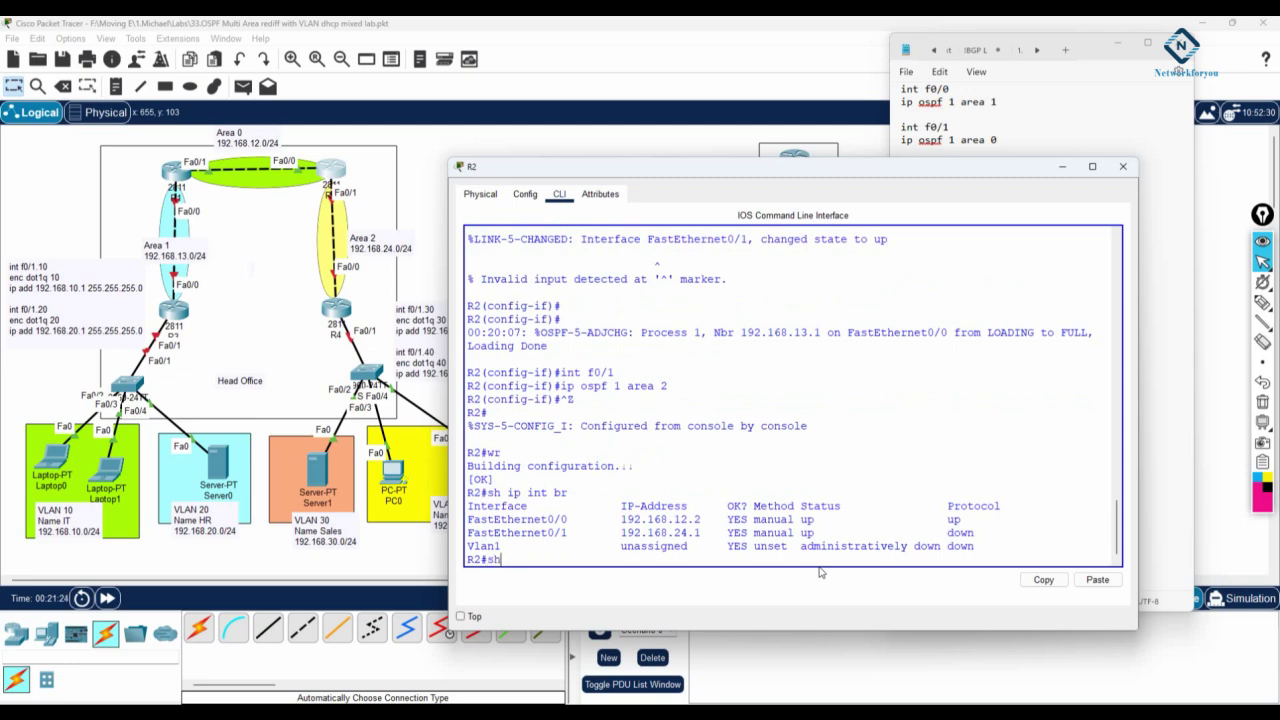
type("sh ip route")
key("Return")
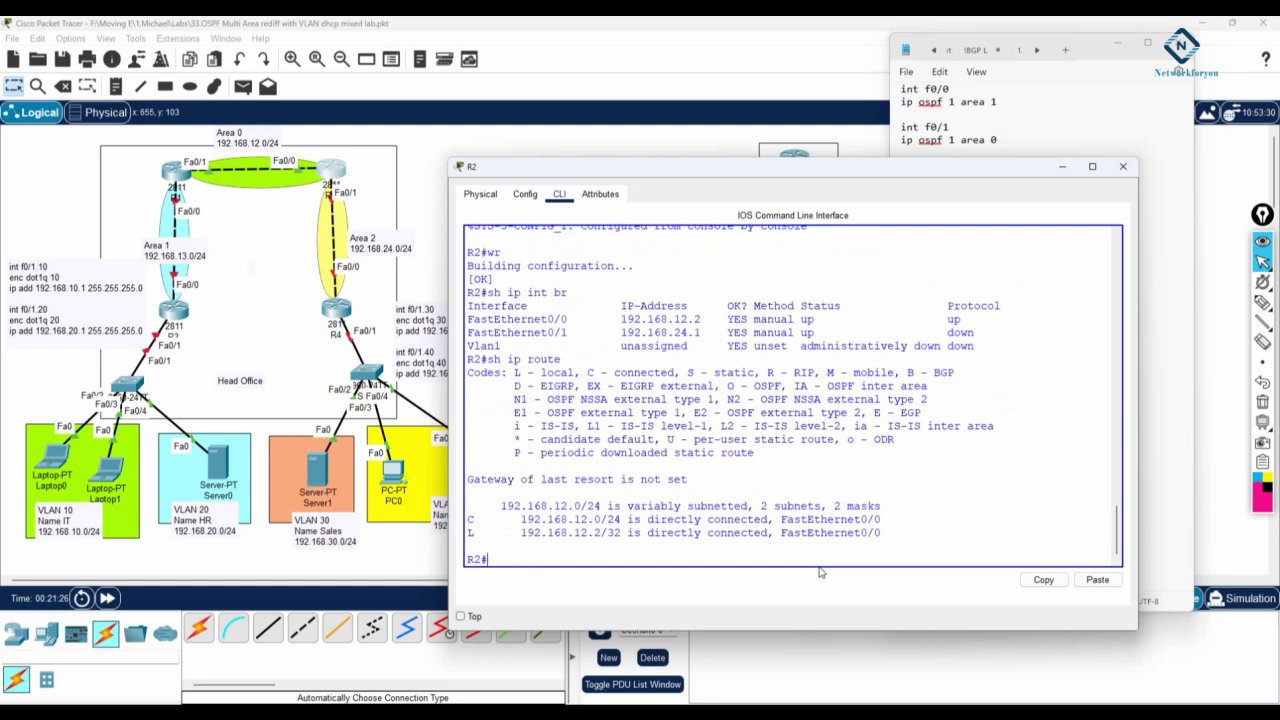
key("Return")
key("Return")
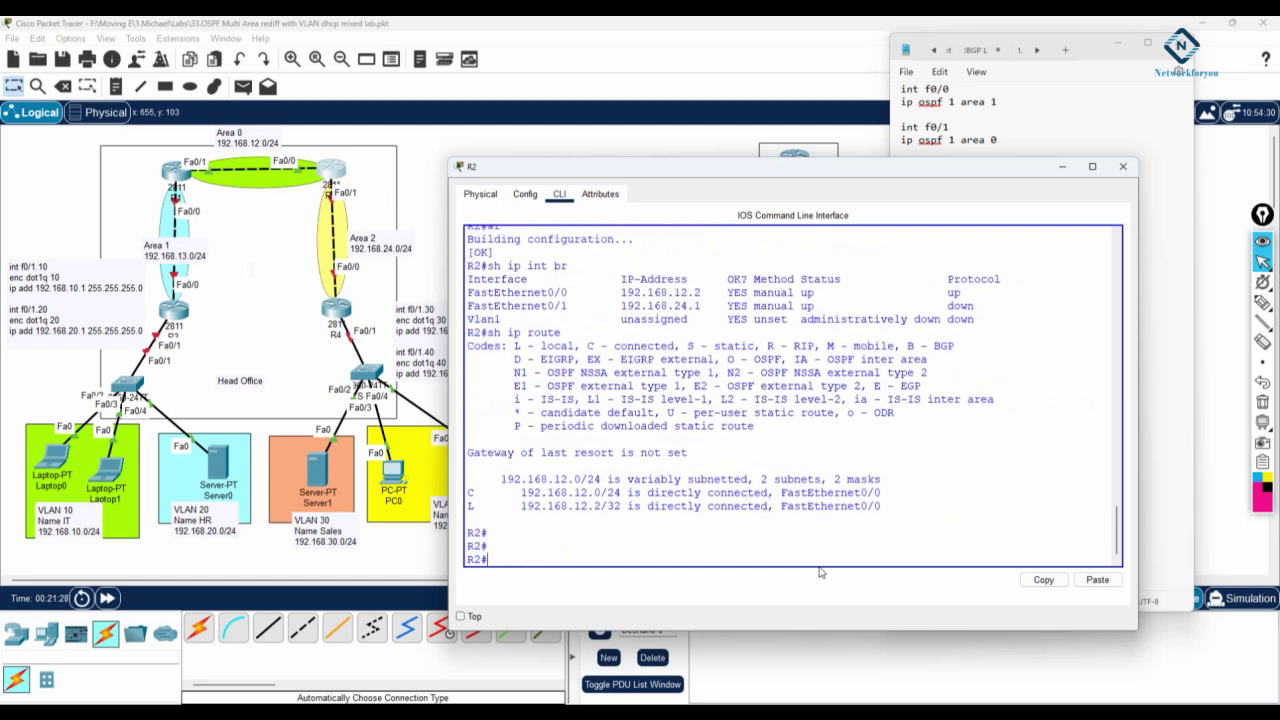
- Save R2's configuration with wr and run show ip ospf neighbor
type("wr")
key("Return")
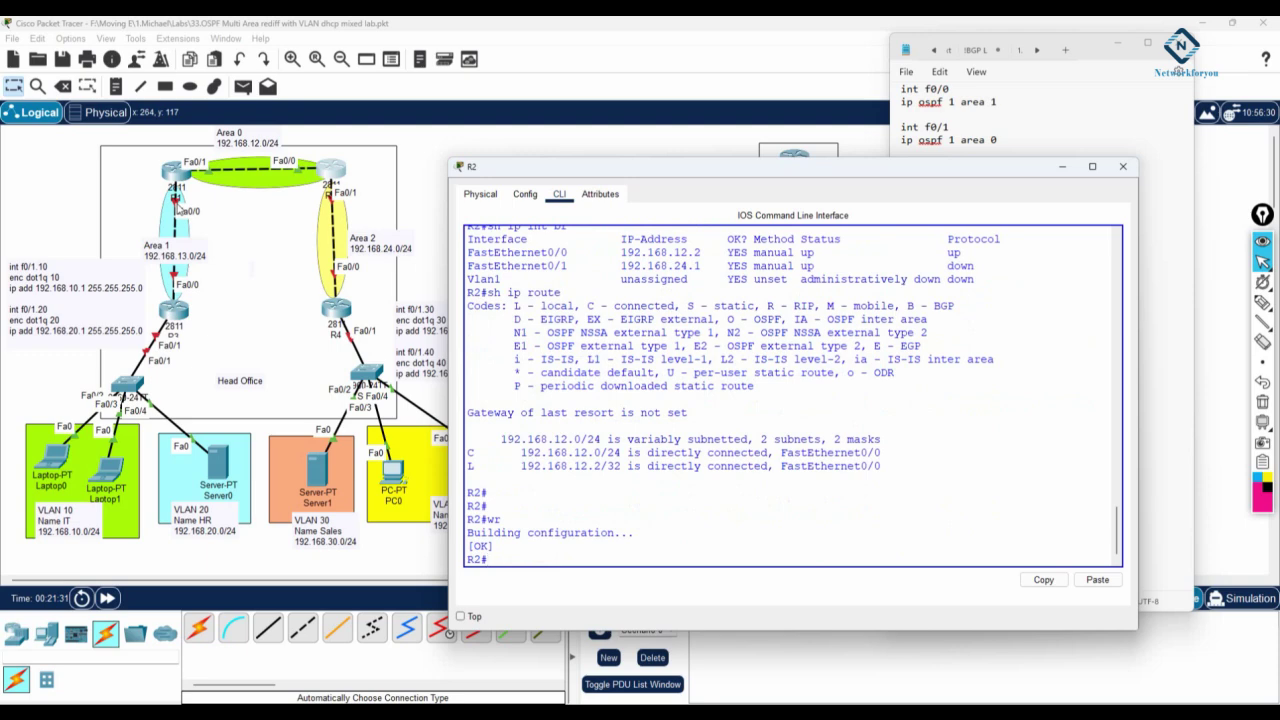
type("sh ip osp")
key("Tab")
type("ne")
key("Tab")
key("Return")
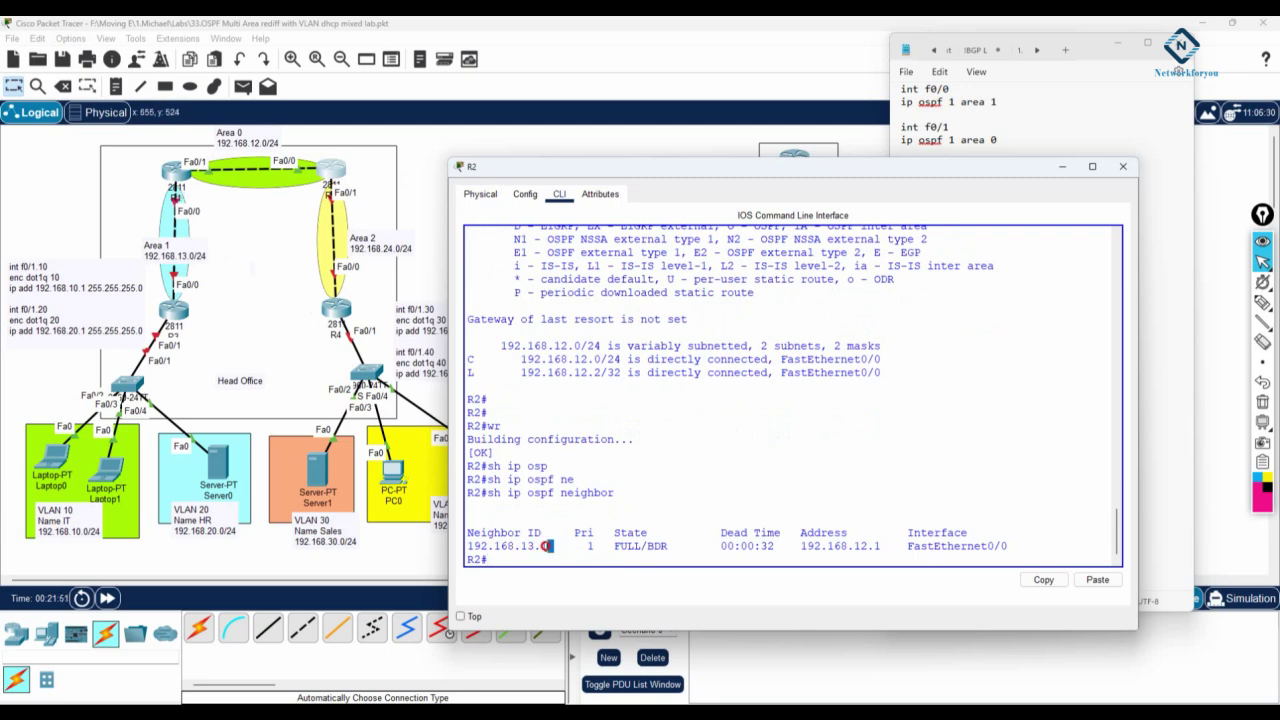
- Highlight the FULL neighbor entry 192.168.13.1, then close R2's console window
left_click_drag(553, 548, 467, 538)
left_click(653, 552)
left_click(944, 124)
left_click(828, 222)
left_click(1062, 172)
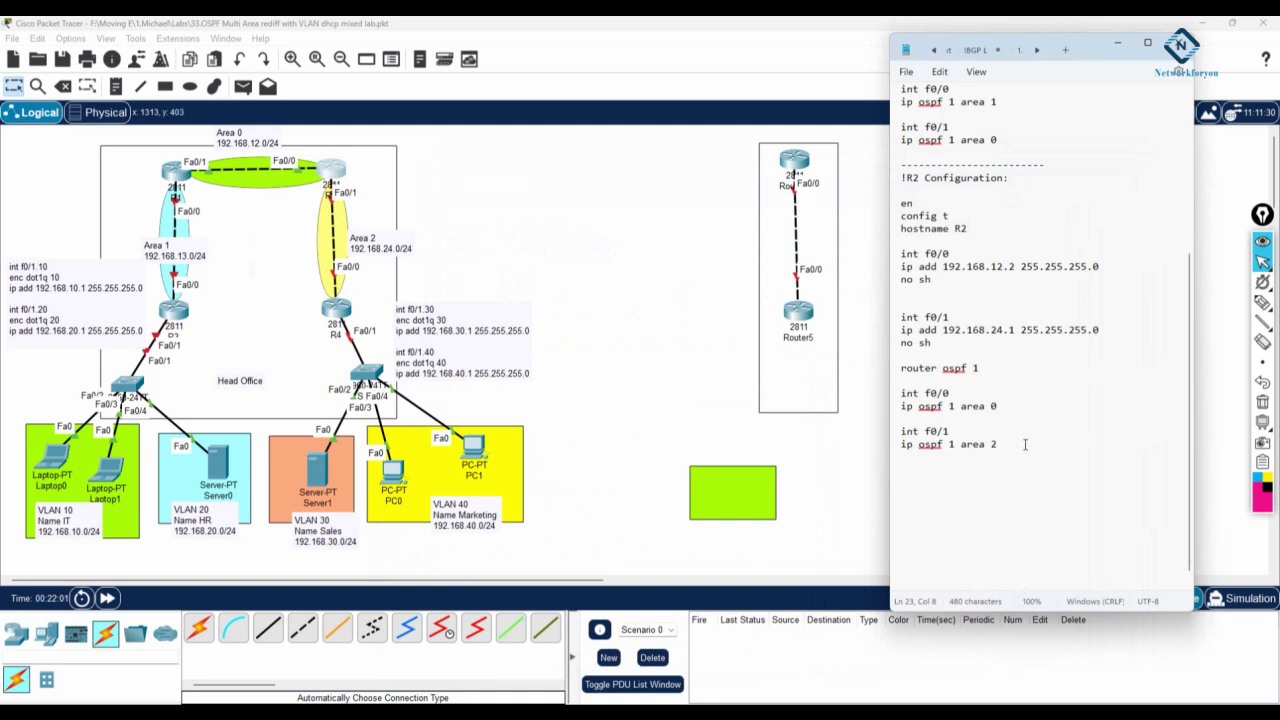
- Add a dashed separator below the R2 block and paste a copy of R2's configuration beneath it
left_click(1025, 444)
key("Return")
type("---------------------------")
left_click_drag(1000, 446, 879, 176)
key("ctrl+c")
scroll(970, 352, "down", 1)
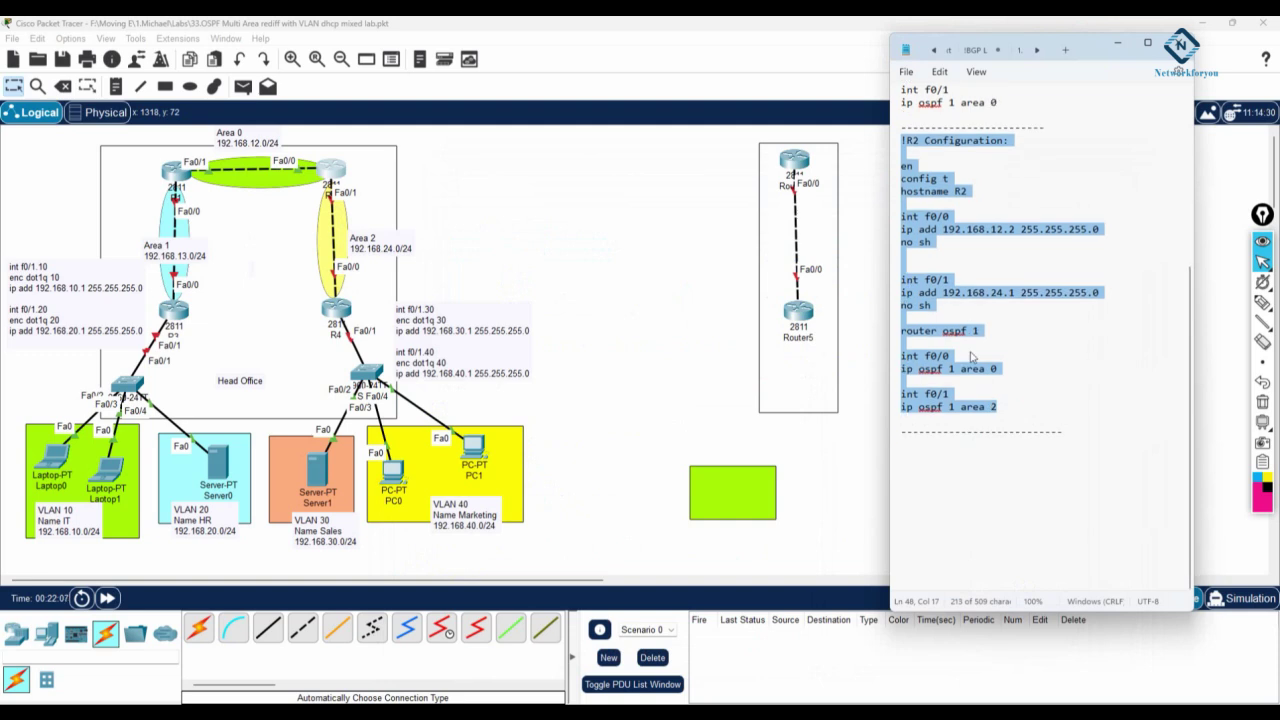
left_click(914, 456)
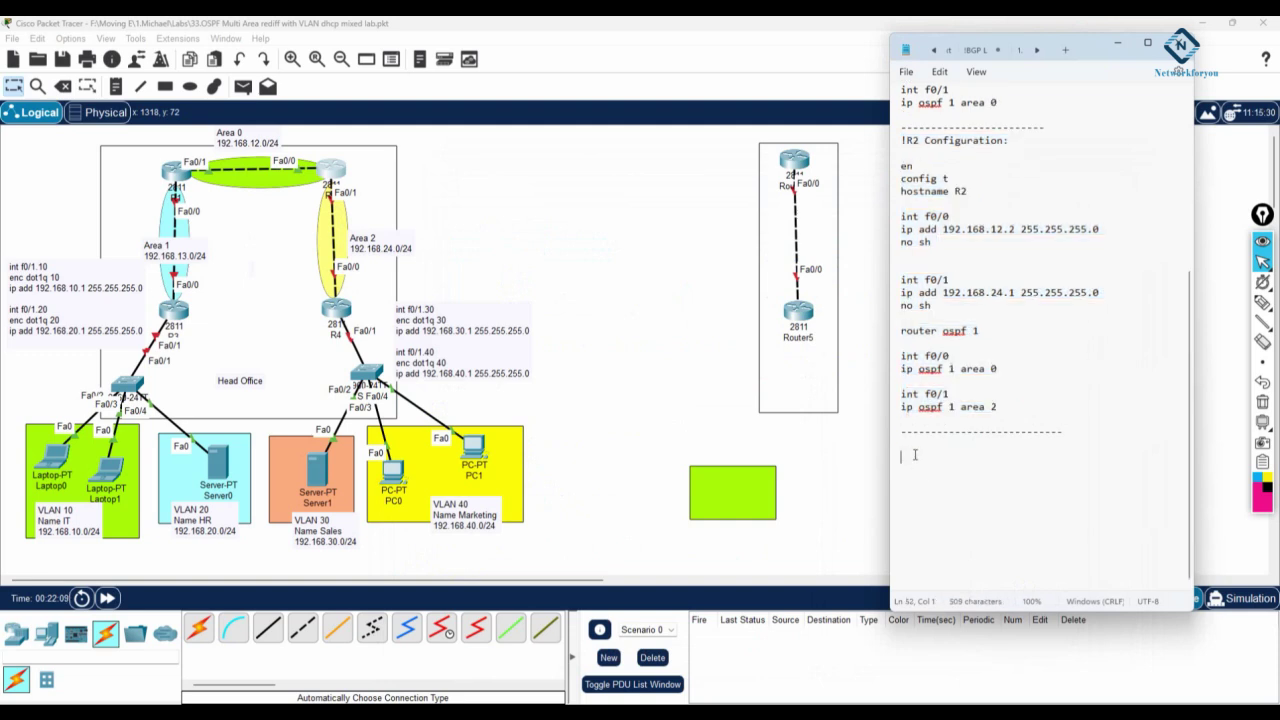
key("ctrl+v")
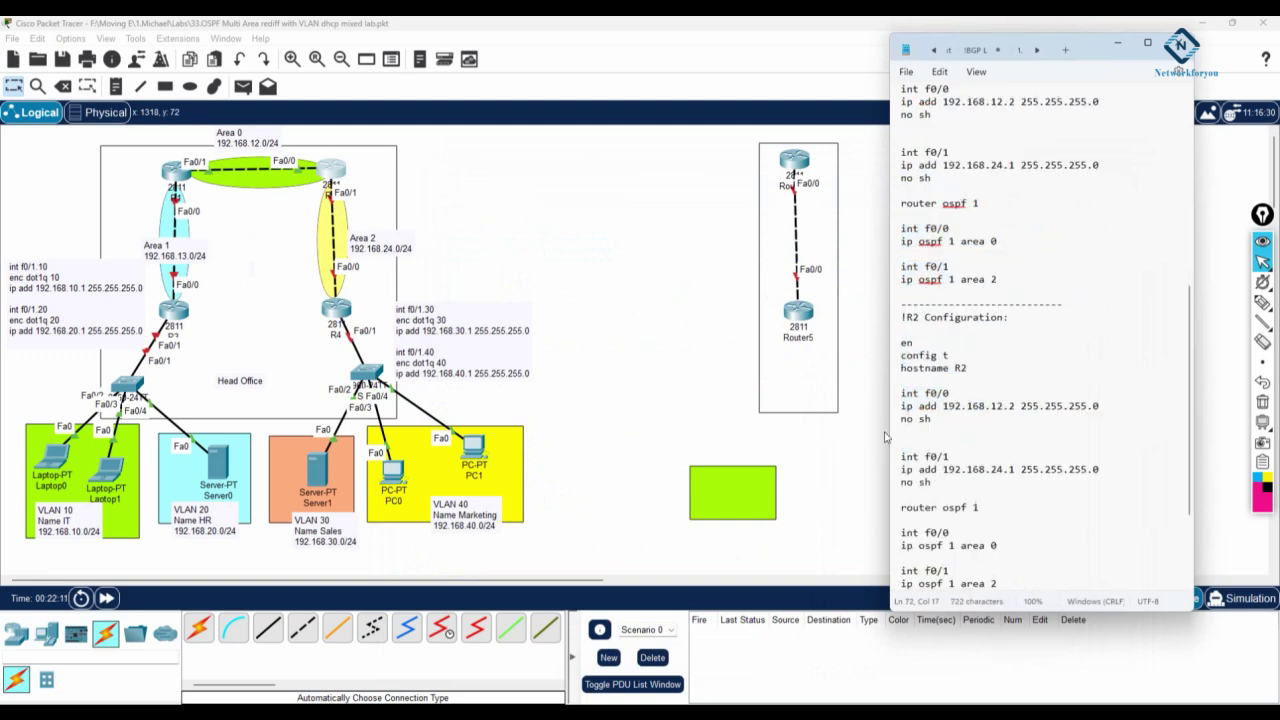
- Rename the copy to R3 in the comment and hostname, and change f0/0 to 192.168.13.2
scroll(1015, 430, "down", 2)
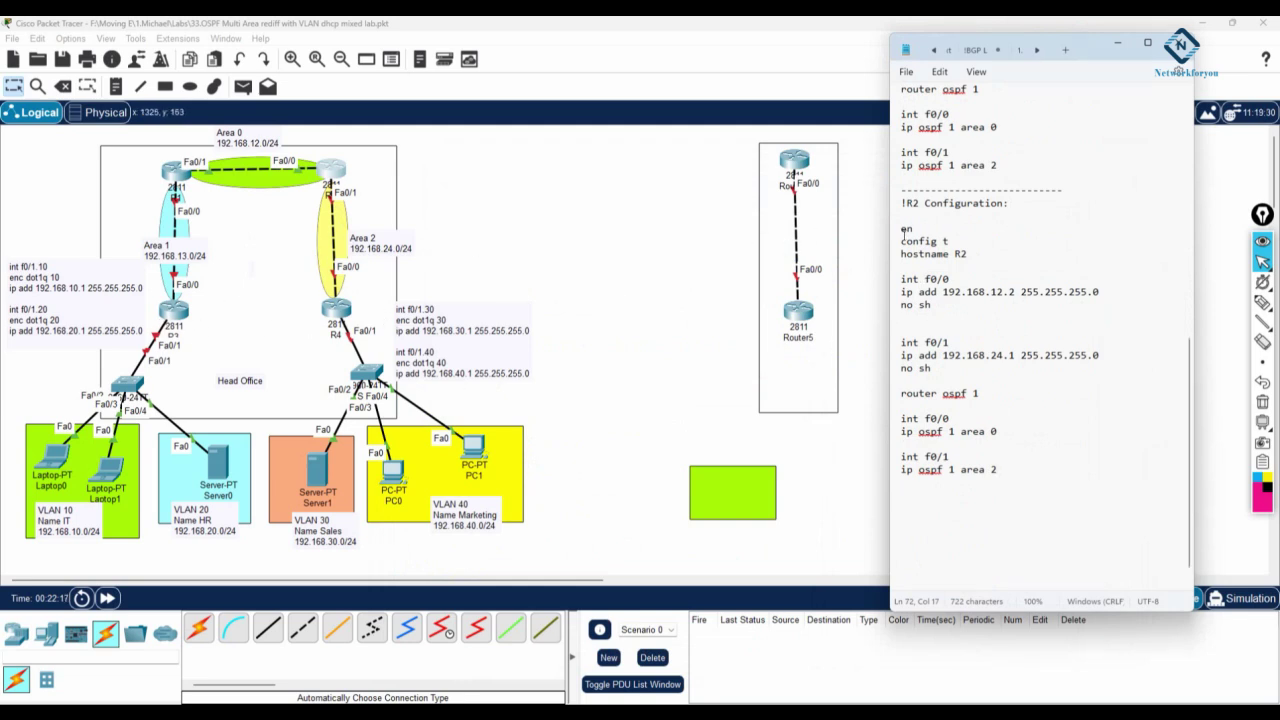
left_click_drag(912, 203, 918, 203)
type("3")
left_click_drag(961, 254, 968, 254)
type("3")
double_click(1001, 292)
type("13")
- Sketch freehand annotations around R3 and its links on the topology, then erase them
left_click(1262, 303)
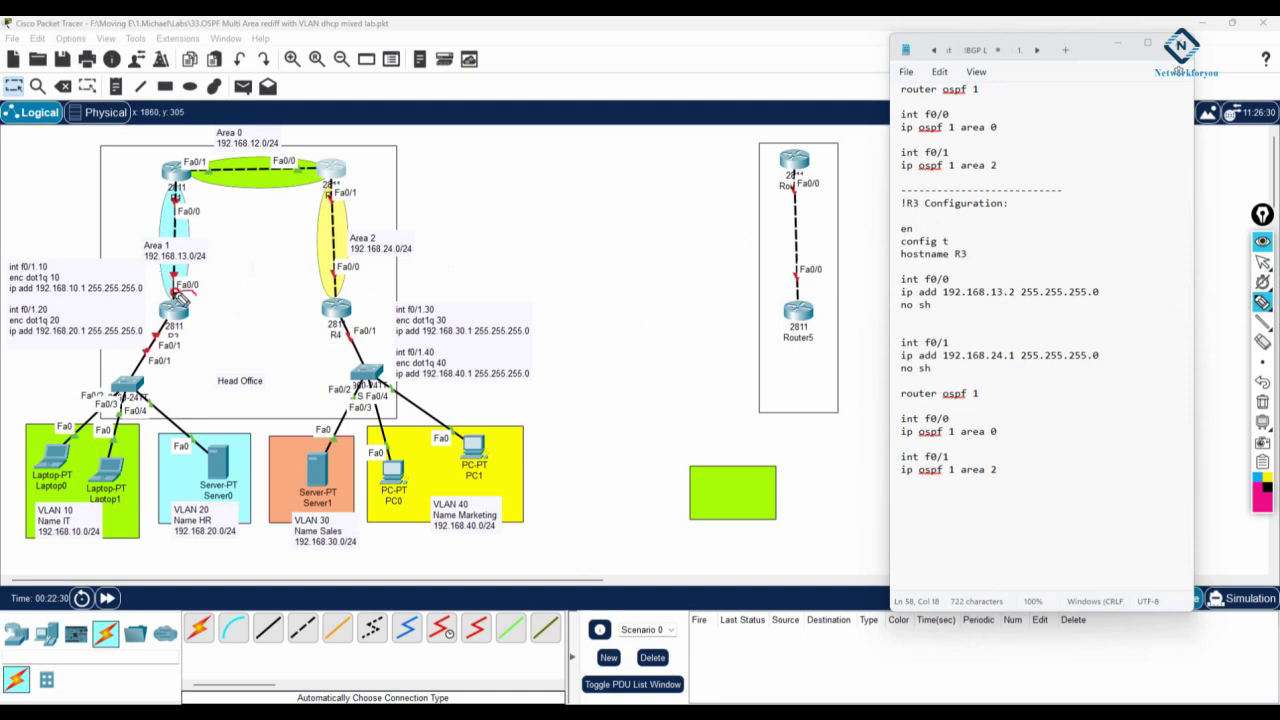
mouse_move(182, 298)
left_mouse_down()
mouse_move(200, 340)
mouse_move(184, 290)
mouse_move(196, 276)
mouse_move(188, 287)
left_mouse_up()
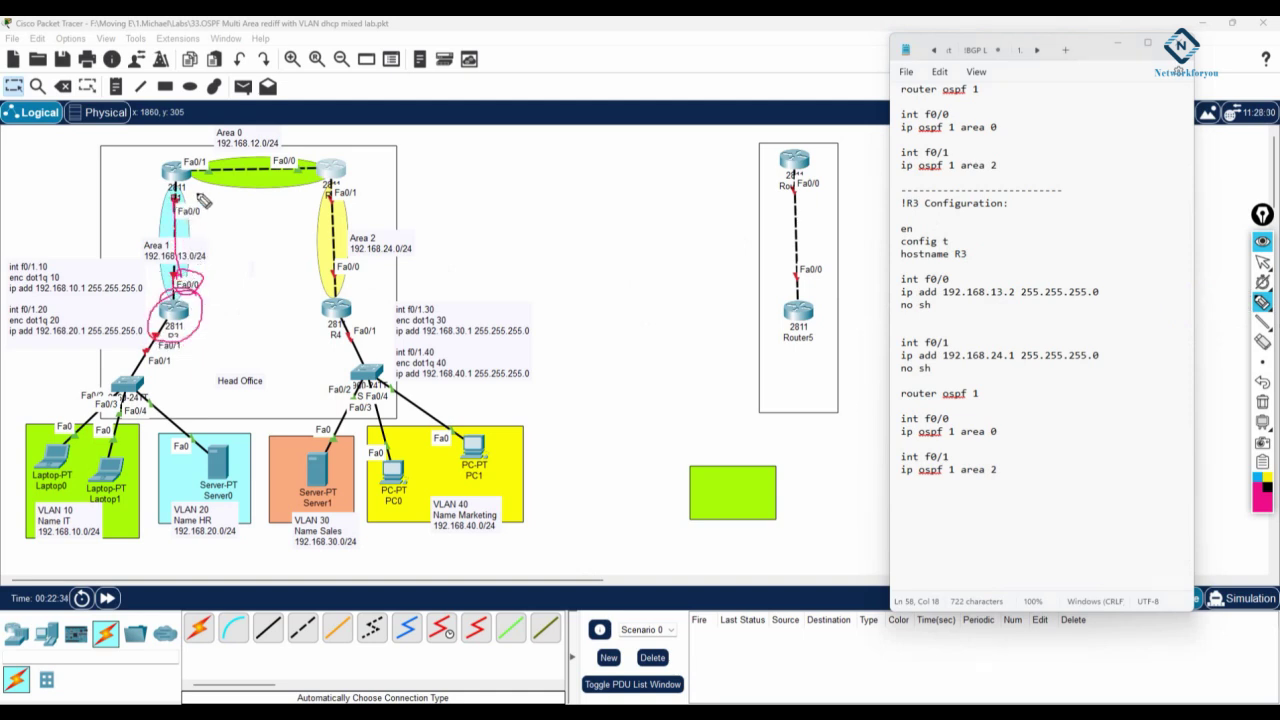
left_click_drag(222, 187, 197, 209)
left_click_drag(208, 271, 232, 243)
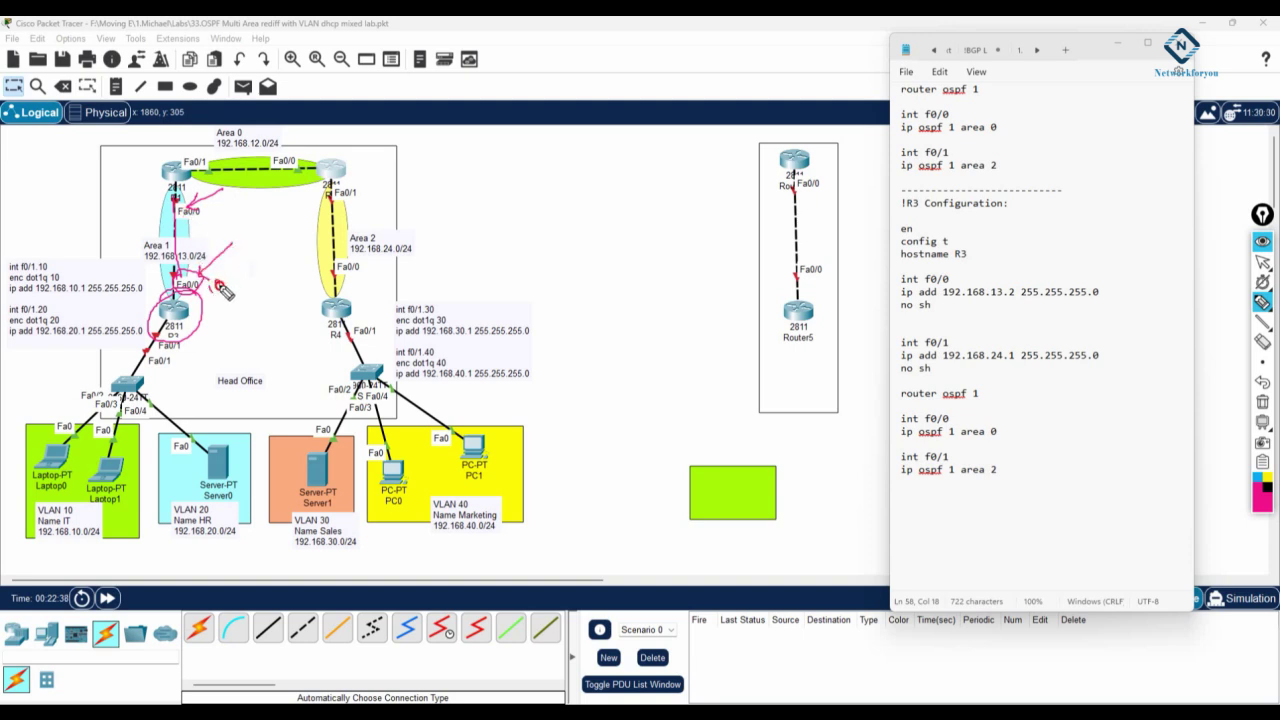
left_click_drag(224, 290, 236, 280)
left_click(1262, 401)
left_click(1262, 262)
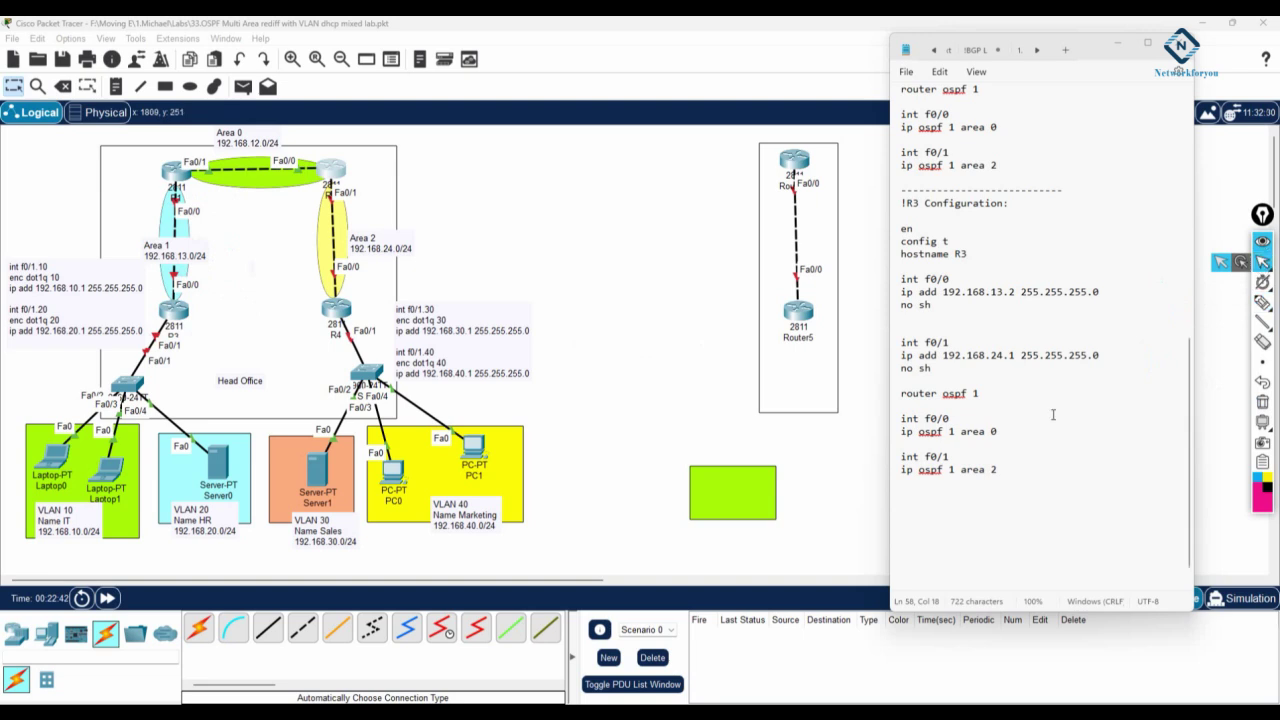
- Select R3's f0/1 address value in the draft for removal
left_click(1001, 490)
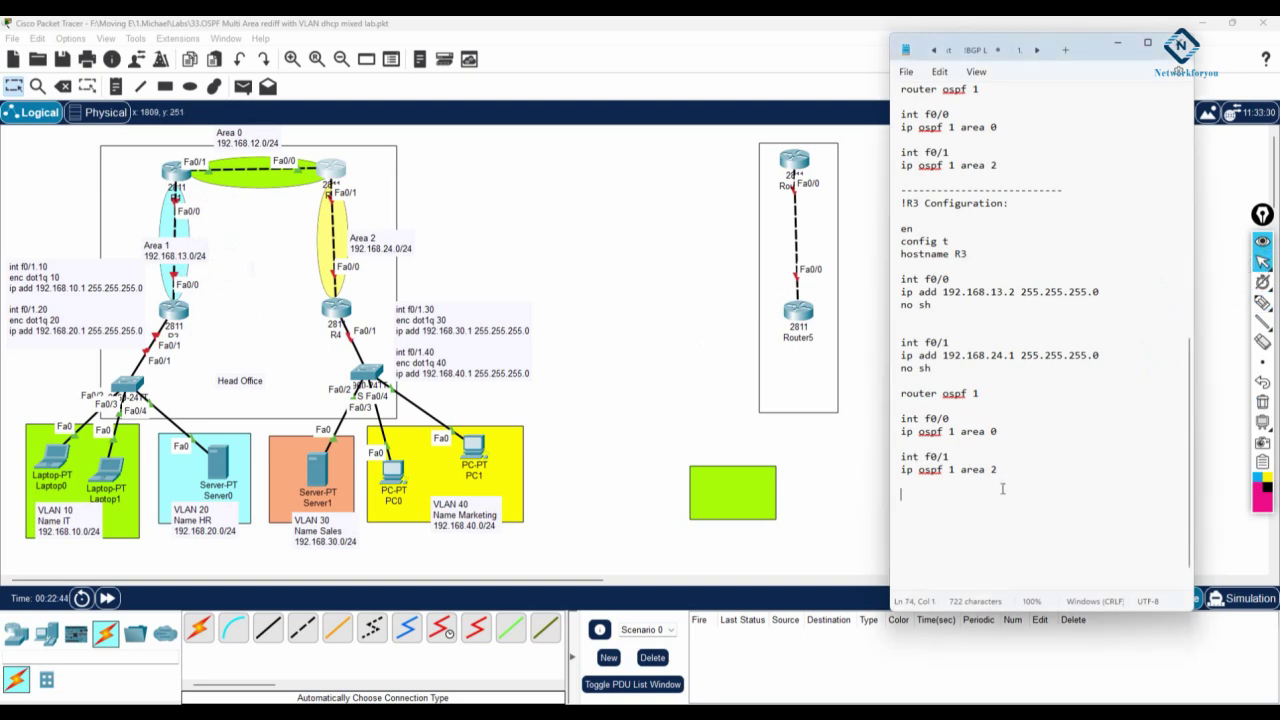
left_click_drag(907, 291, 902, 266)
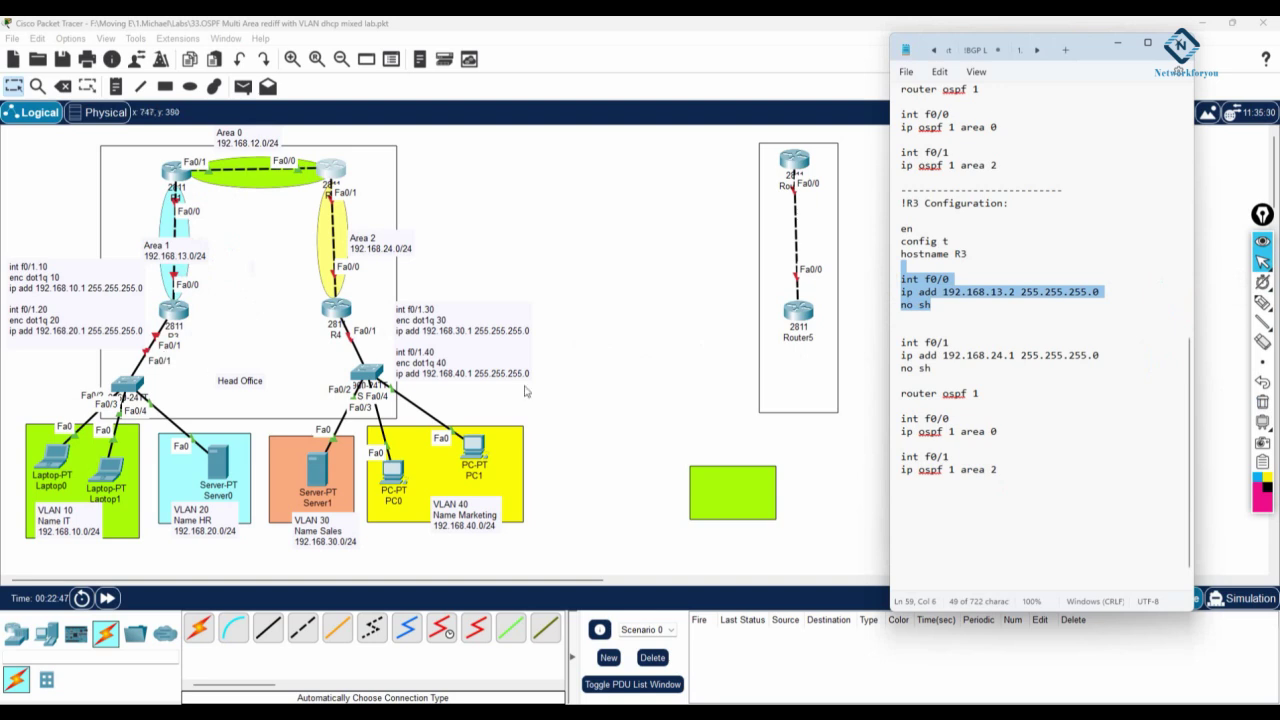
left_click_drag(1103, 356, 936, 356)
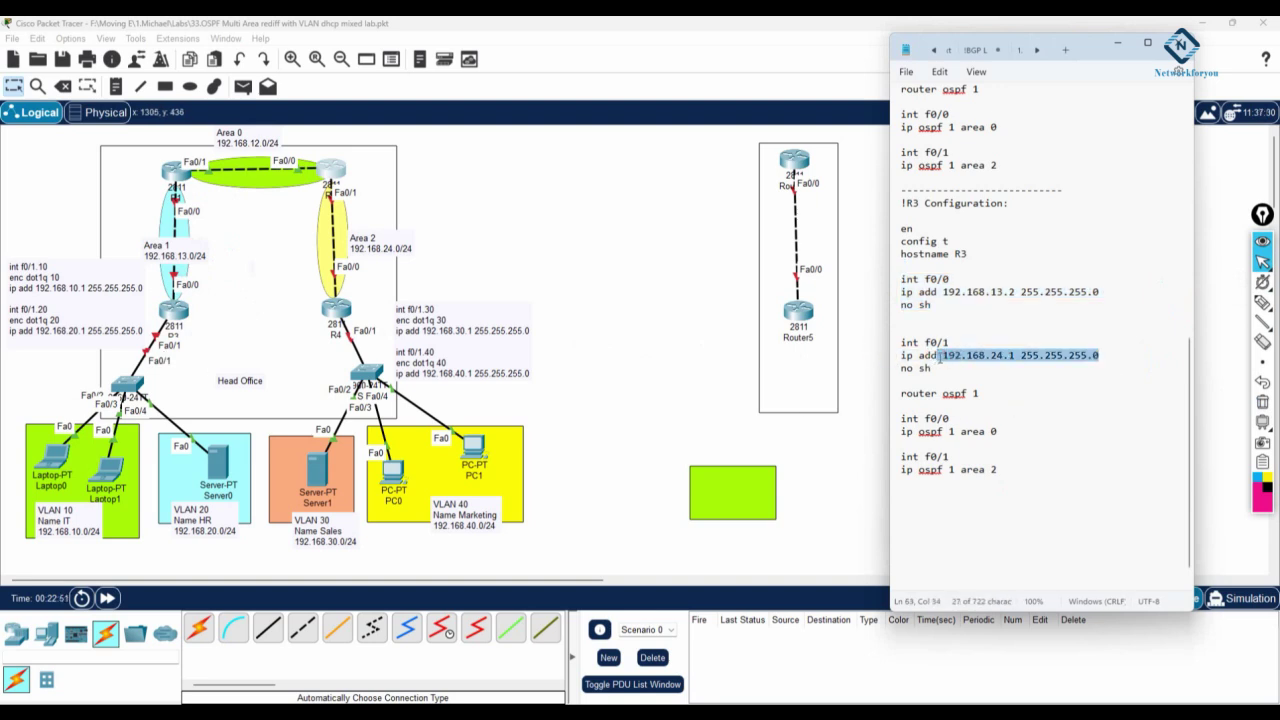
- Delete R3's old f0/1 address and turn the line into no ip add
key("BackSpace")
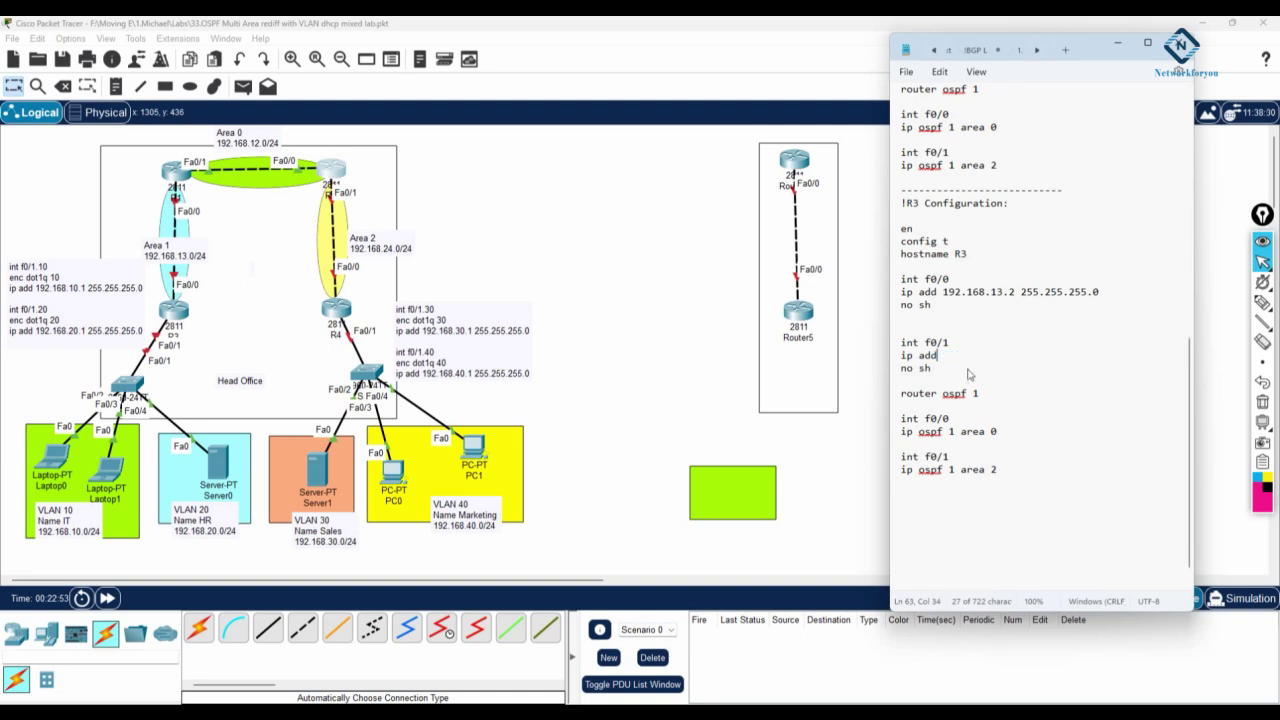
left_click(901, 356)
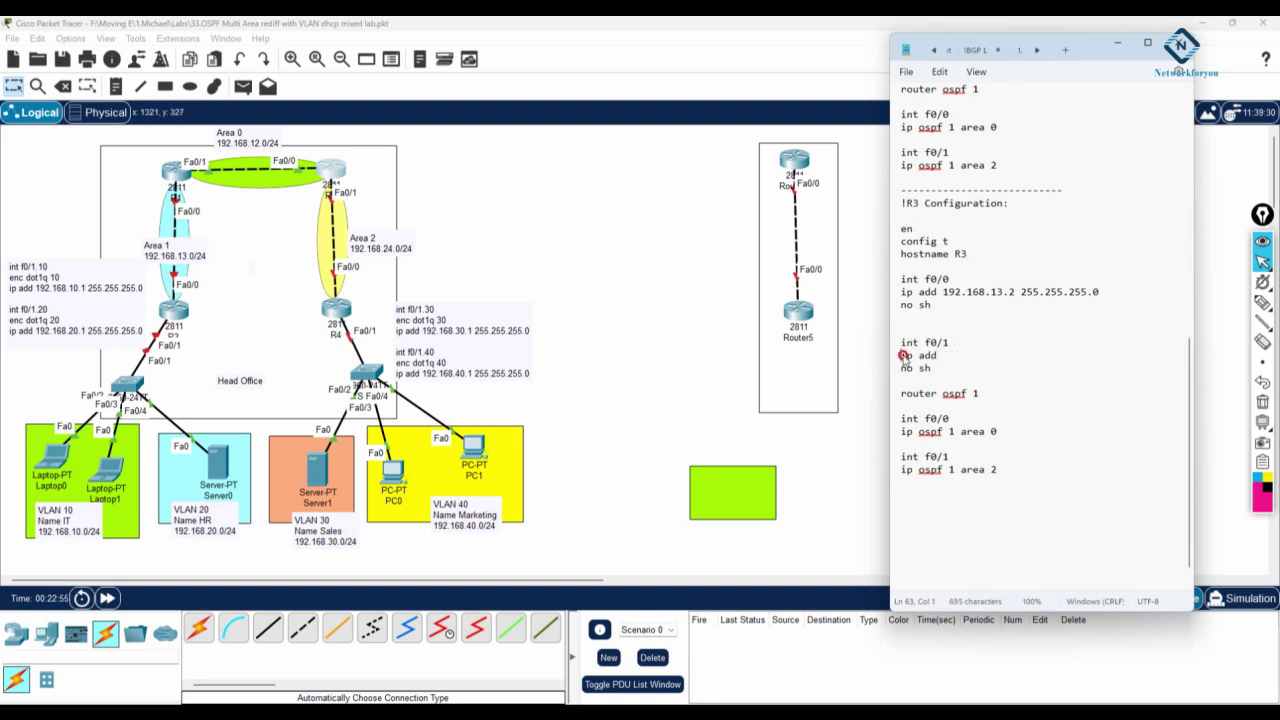
type("no")
- Add int f0/1.10 with enc dot1q 10 and ip add 192.168.10.1 255.255.255.0
key("Return")
key("Return")
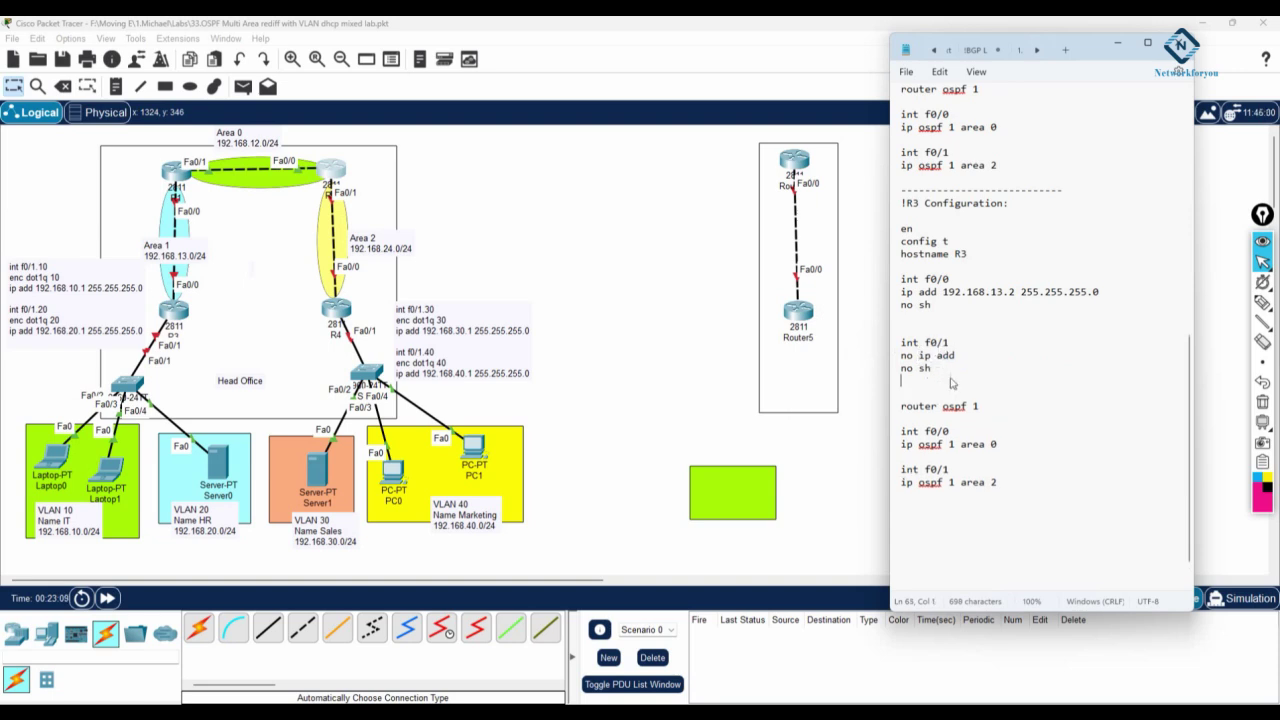
type("int ")
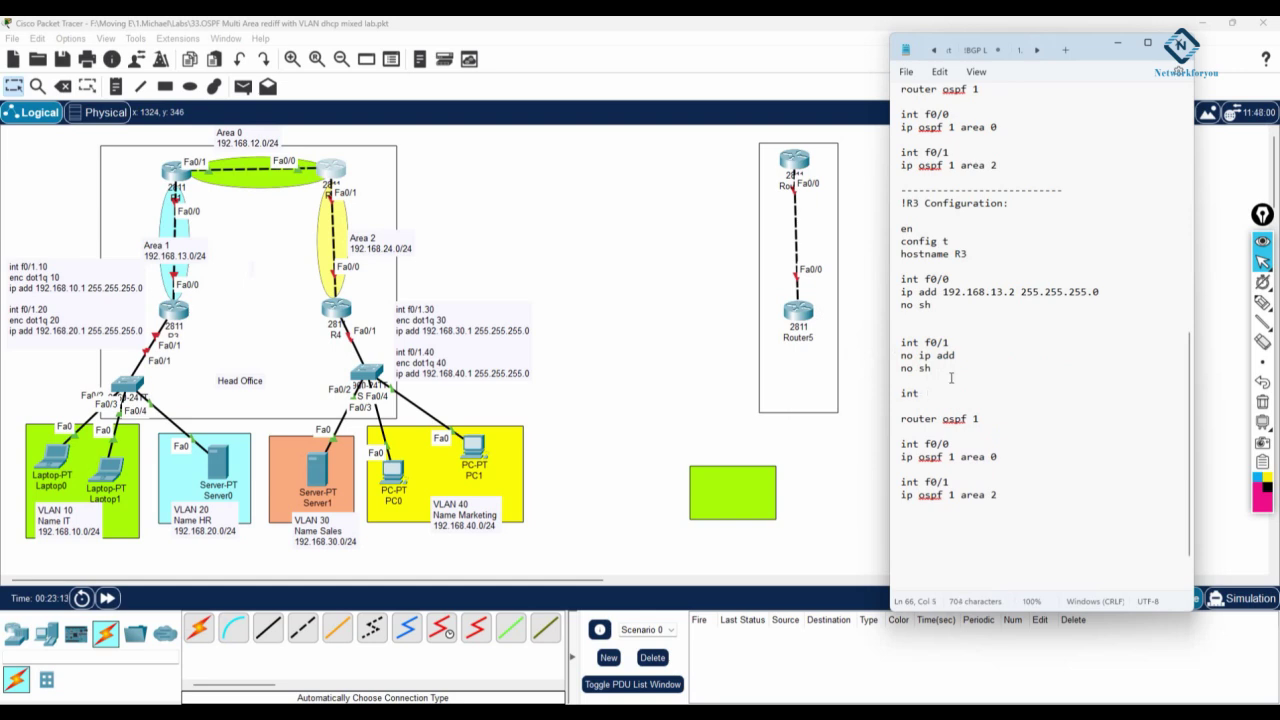
type("f0/1.10")
key("Return")
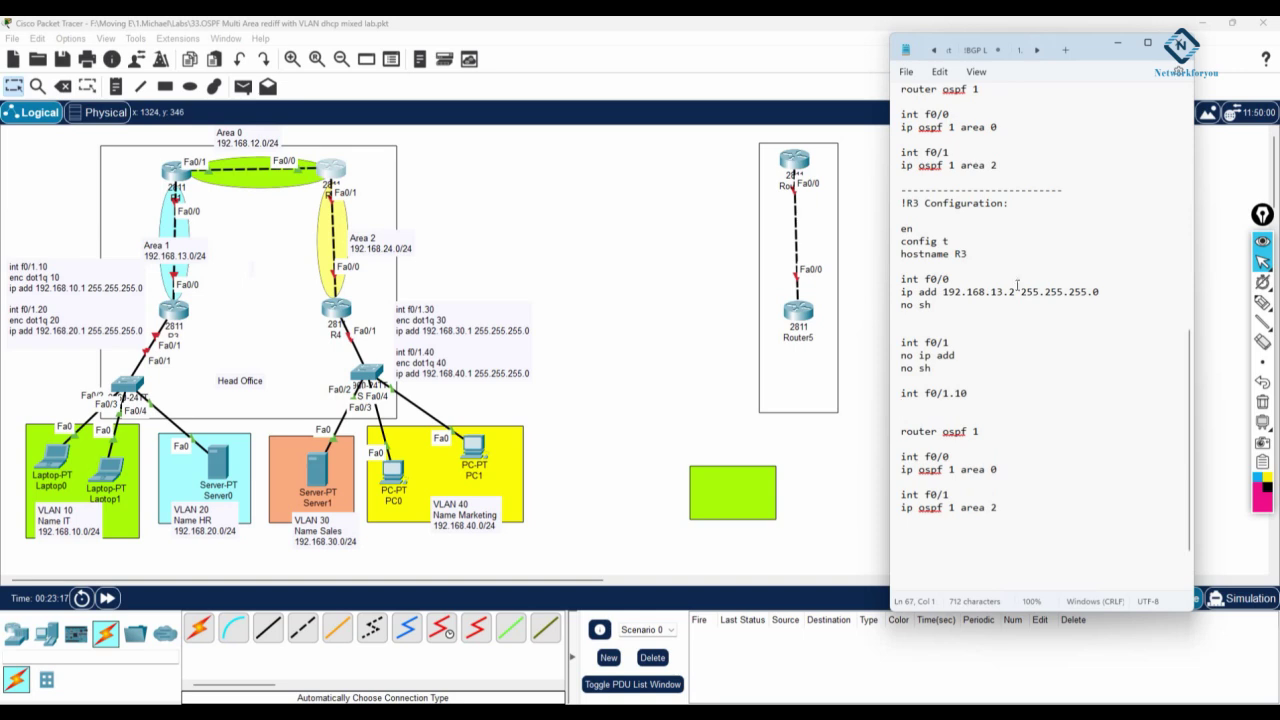
type("enc dot1q 10")
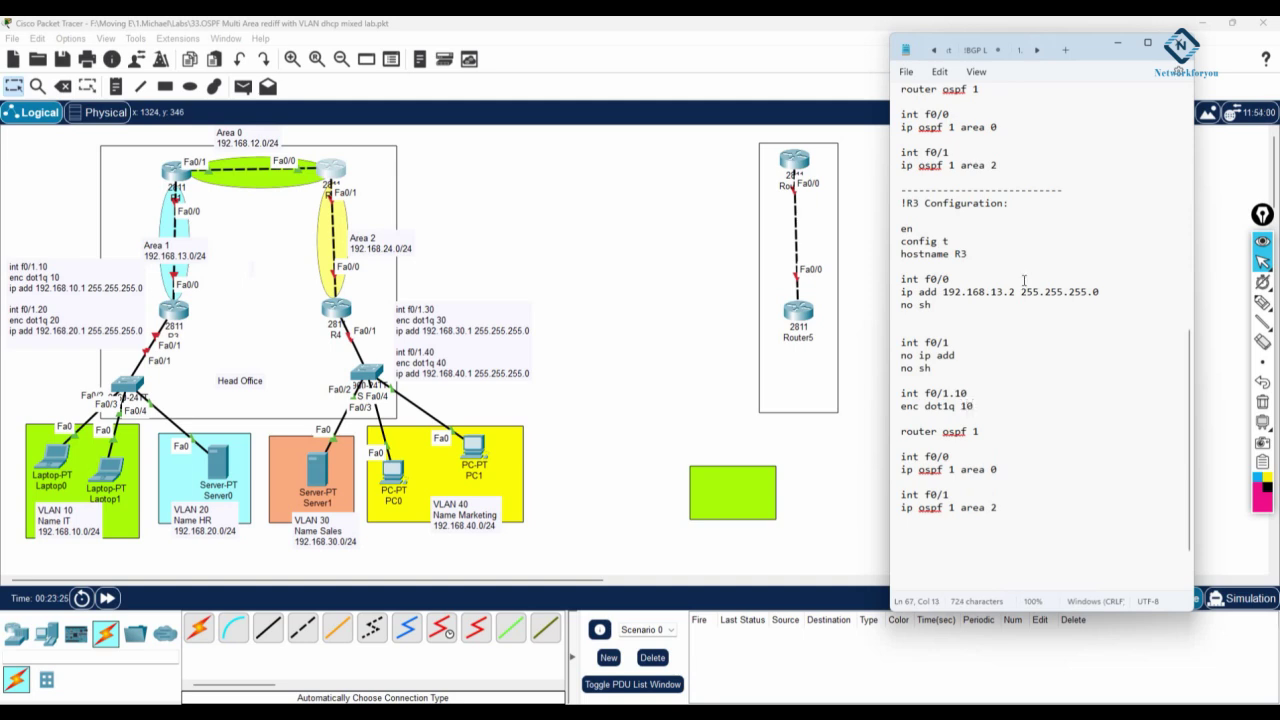
key("Return")
type("ip ad")
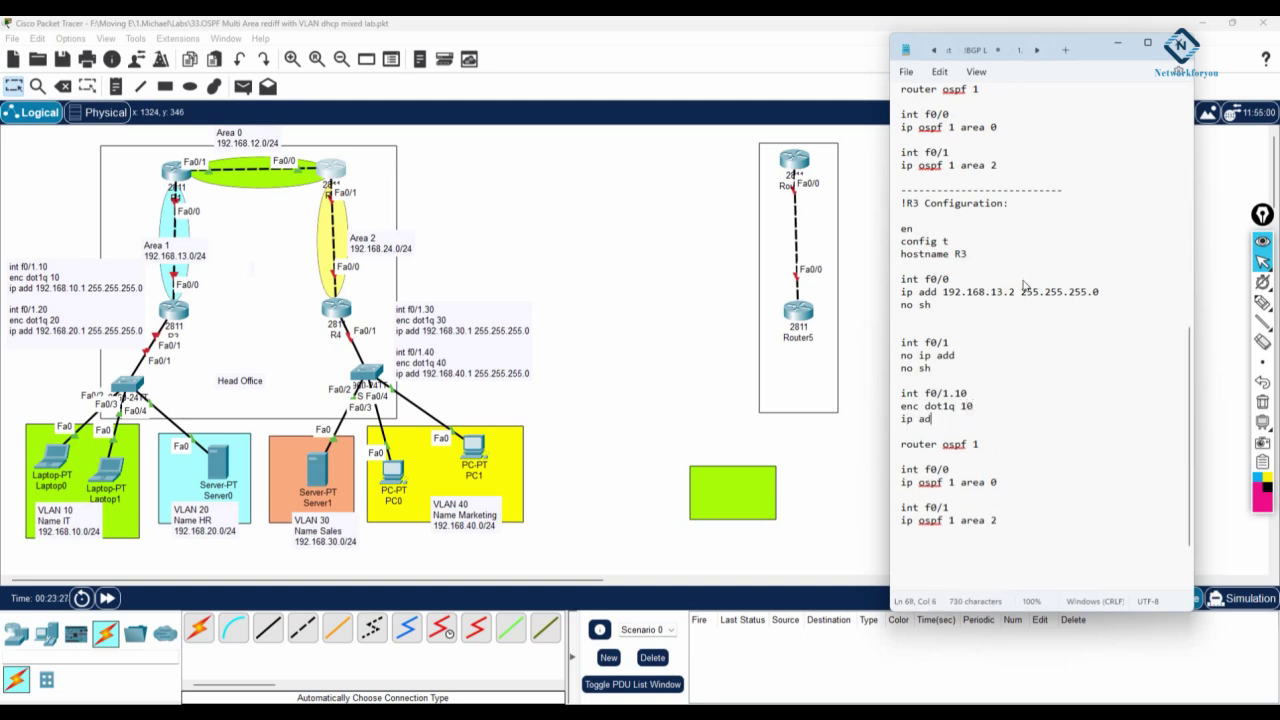
type("d 192.168.10.1 255")
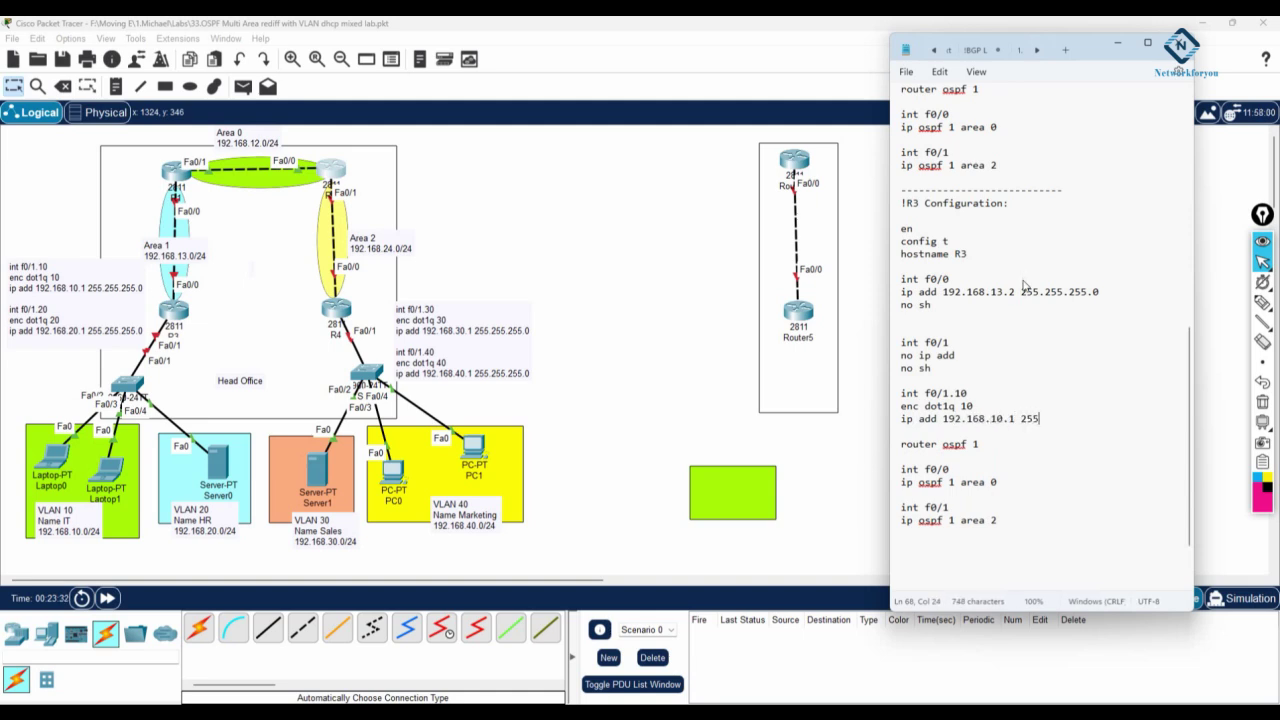
type(".255.255.0")
key("Return")
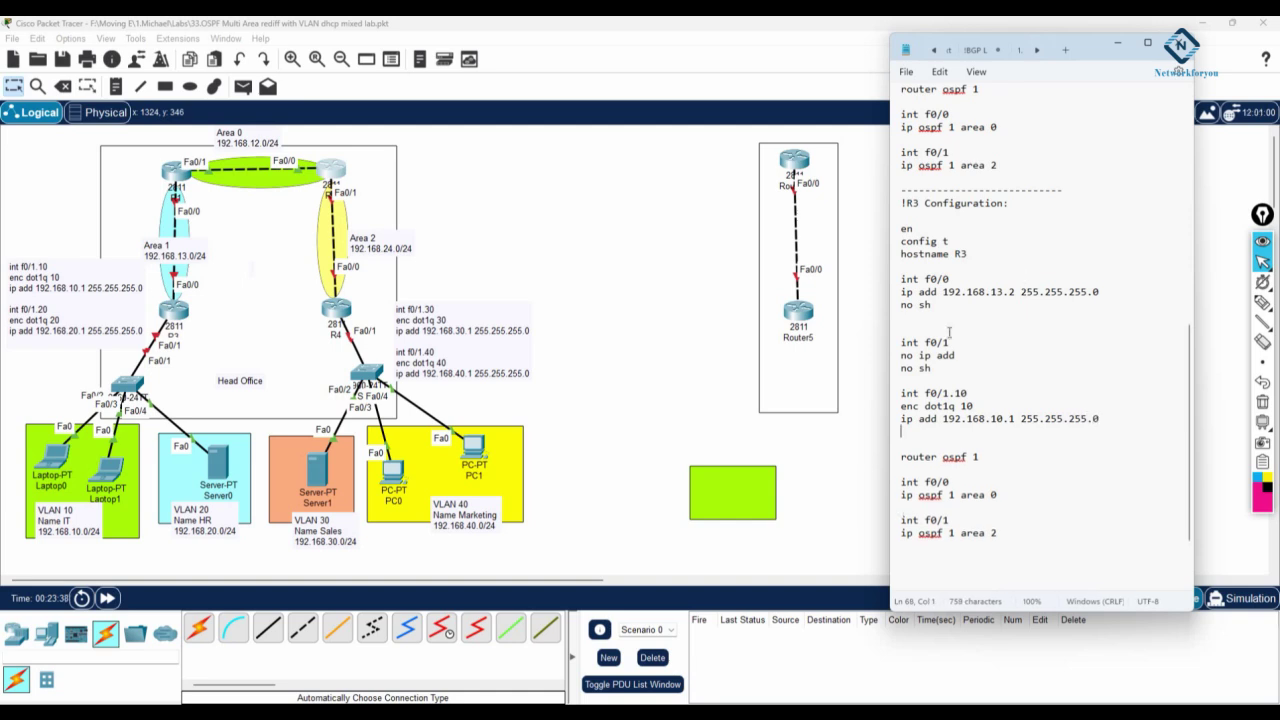
- Duplicate the f0/1.10 subinterface block directly below itself
left_click_drag(936, 368, 900, 342)
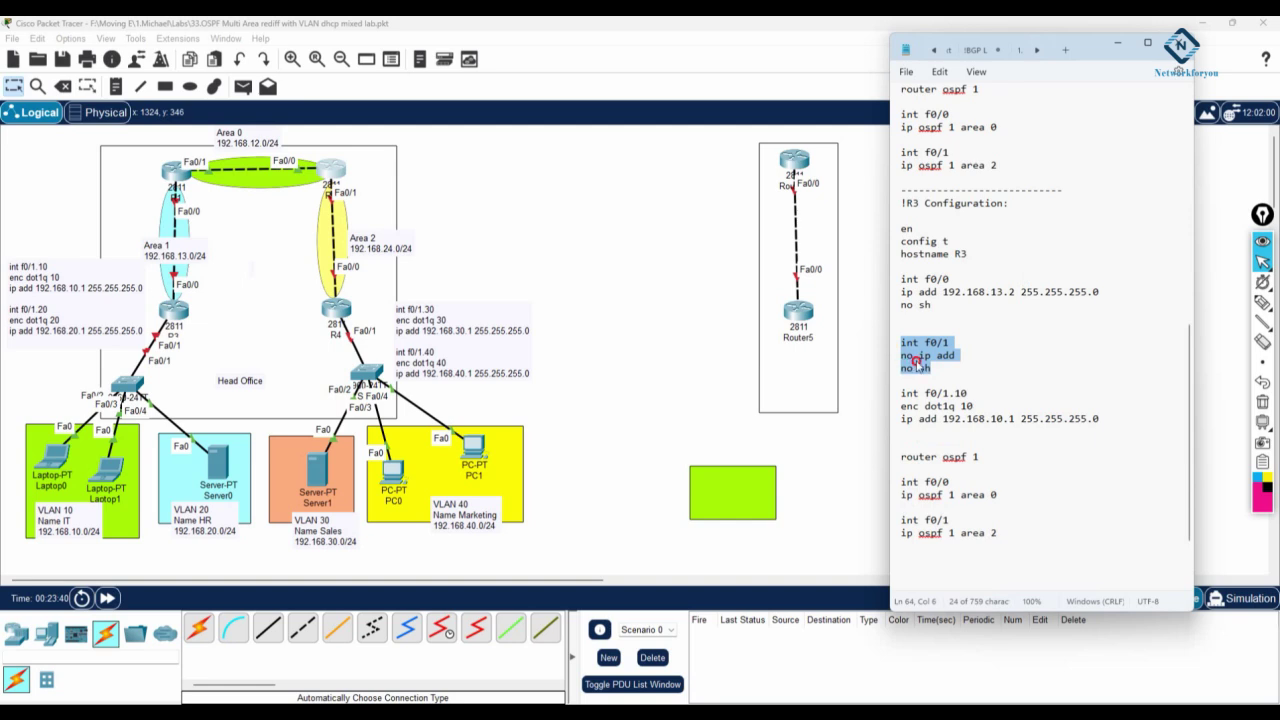
left_click(918, 355)
left_click_drag(1103, 419, 893, 396)
key("ctrl+c")
left_click(1107, 420)
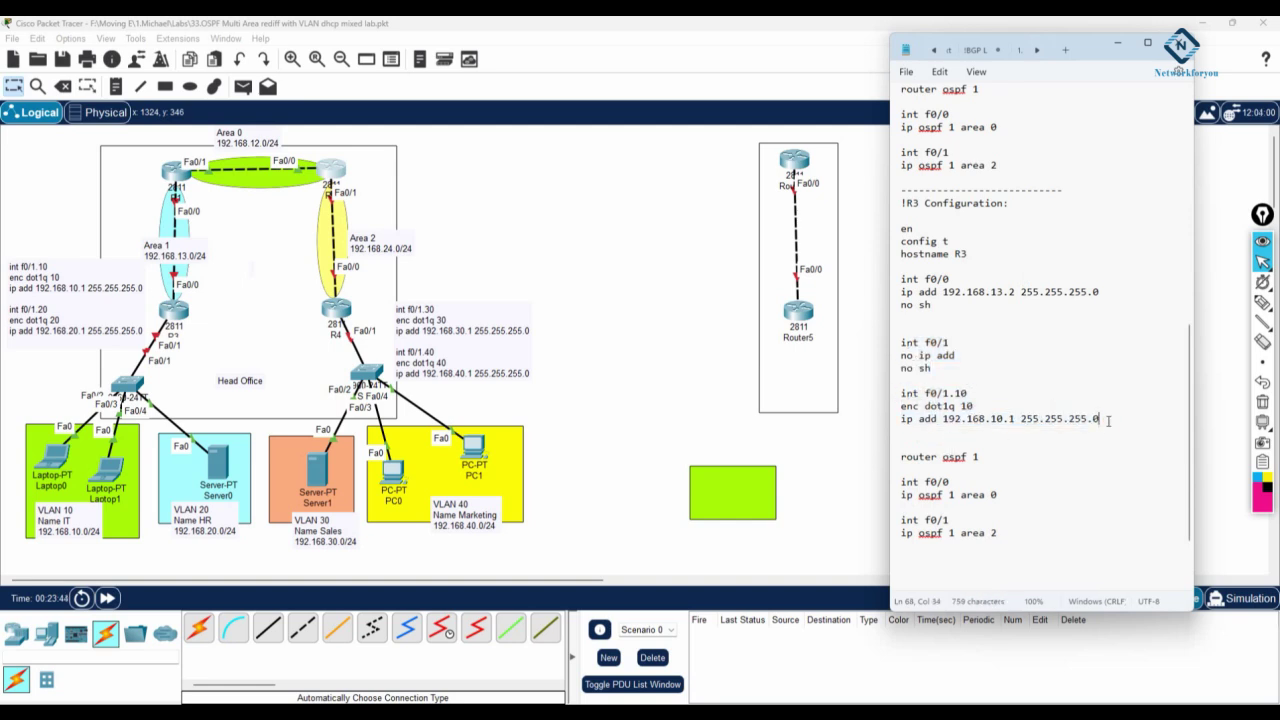
key("Return")
key("Return")
key("ctrl+v")
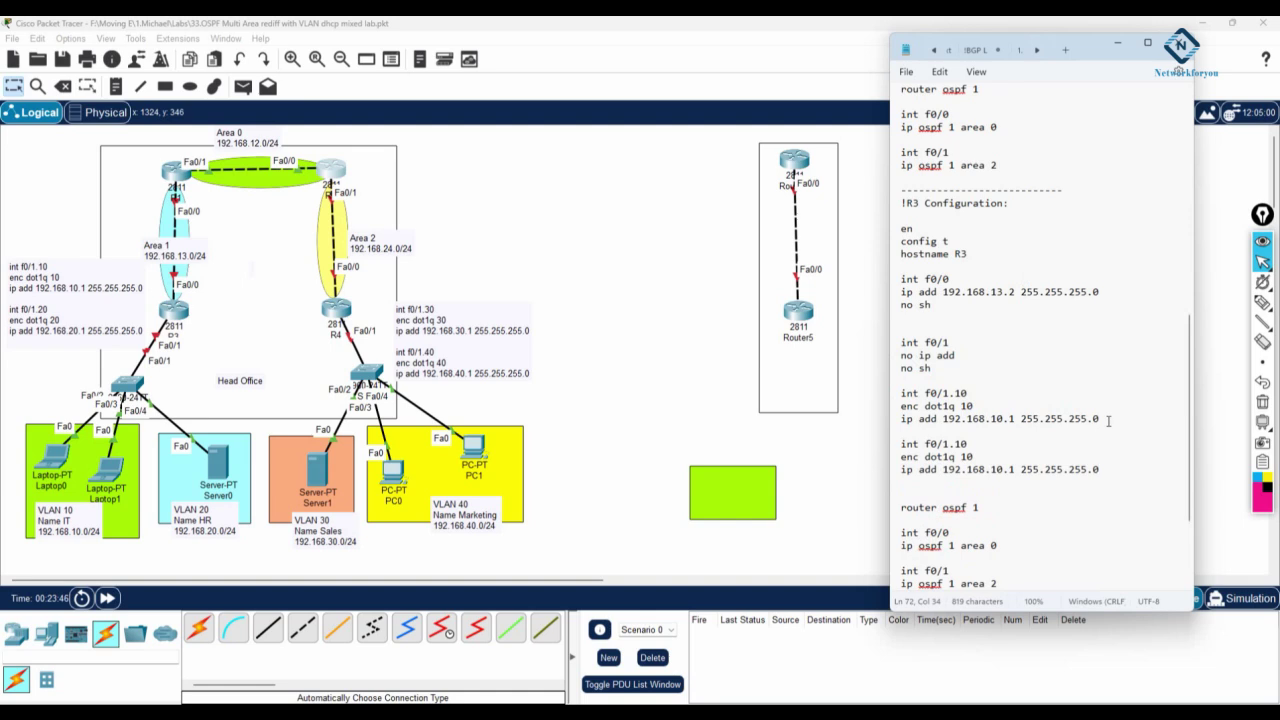
- Edit the copy into int f0/1.20, enc dot1q 20 and ip add 192.168.20.1
left_click(959, 443)
key("BackSpace")
type("2")
left_click(965, 457)
key("BackSpace")
type("2")
left_click(998, 469)
key("BackSpace")
type("2")
left_click_drag(1100, 469, 898, 442)
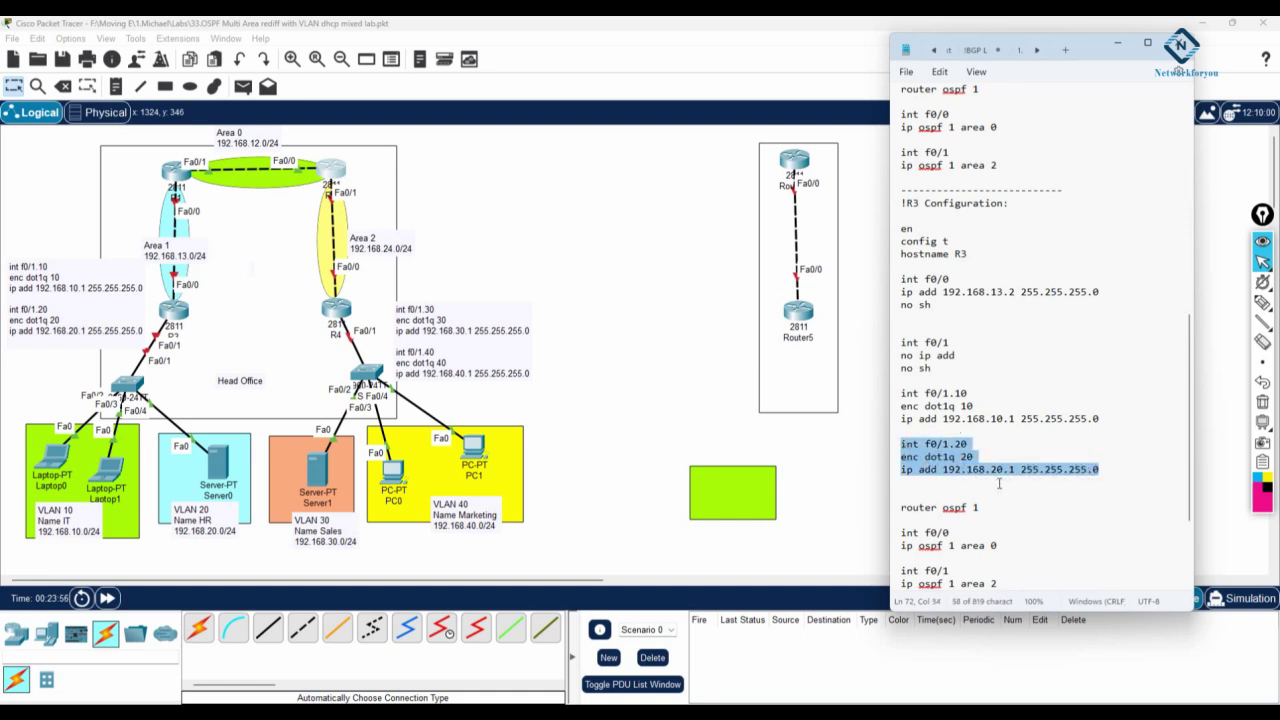
scroll(998, 484, "down", 1)
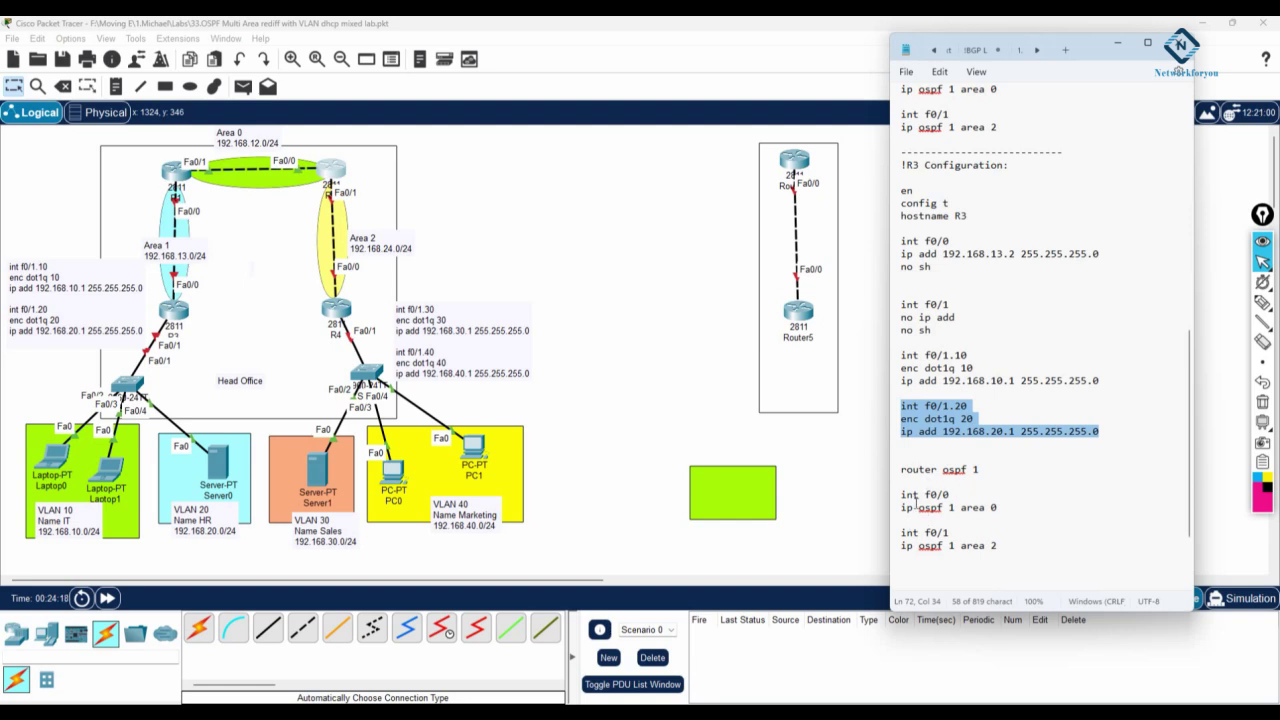
left_click(977, 363)
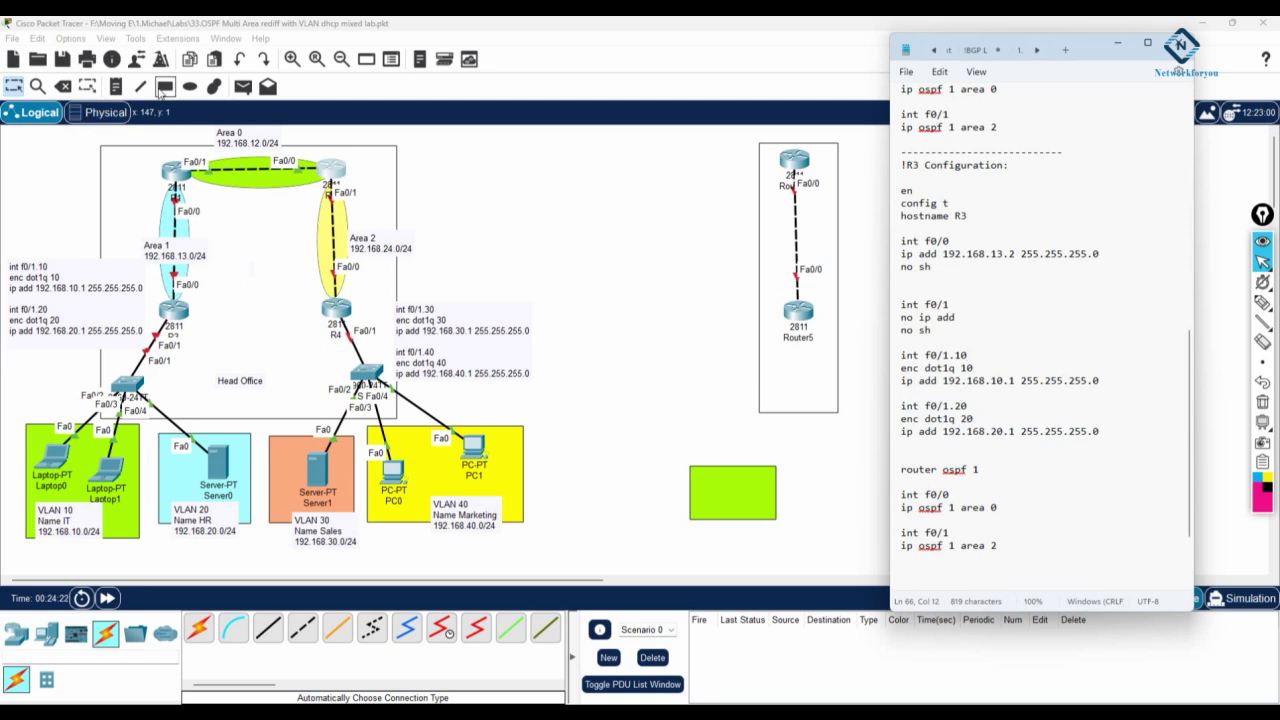
- Draw green (#aaff00) filled ellipses around R3 and R4, then save the lab file
left_click(190, 87)
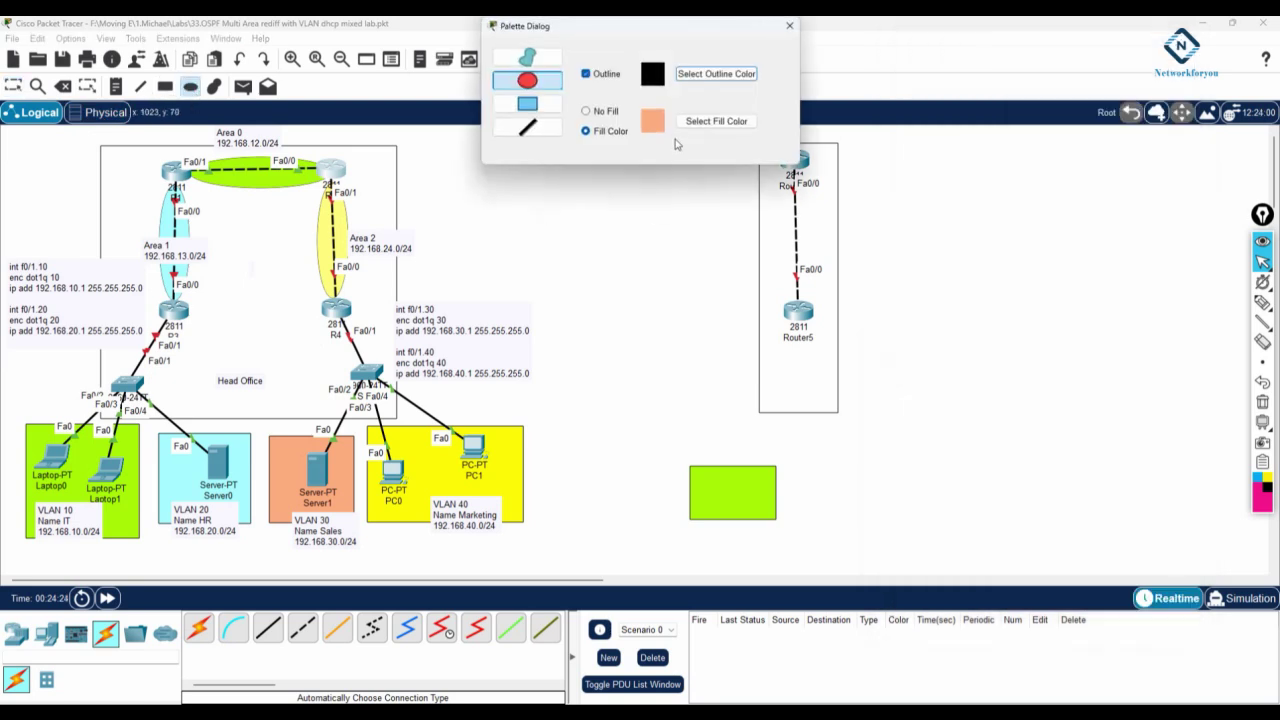
left_click(700, 124)
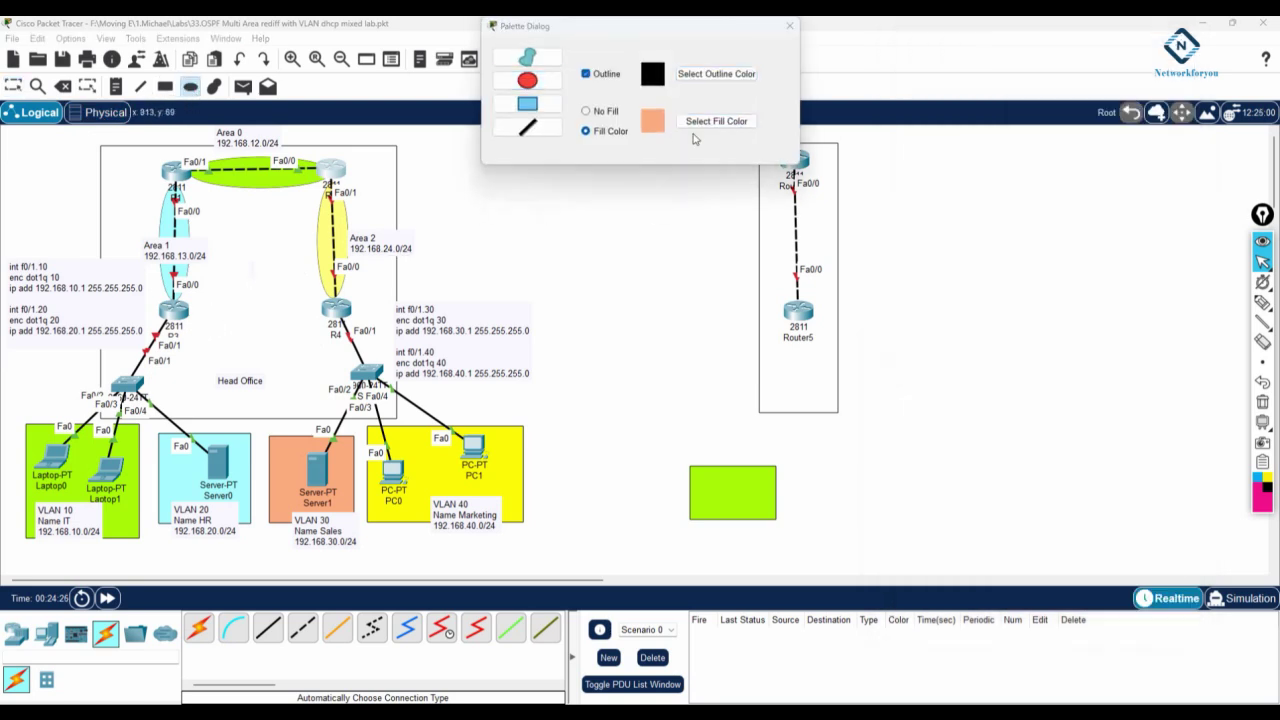
left_click(612, 255)
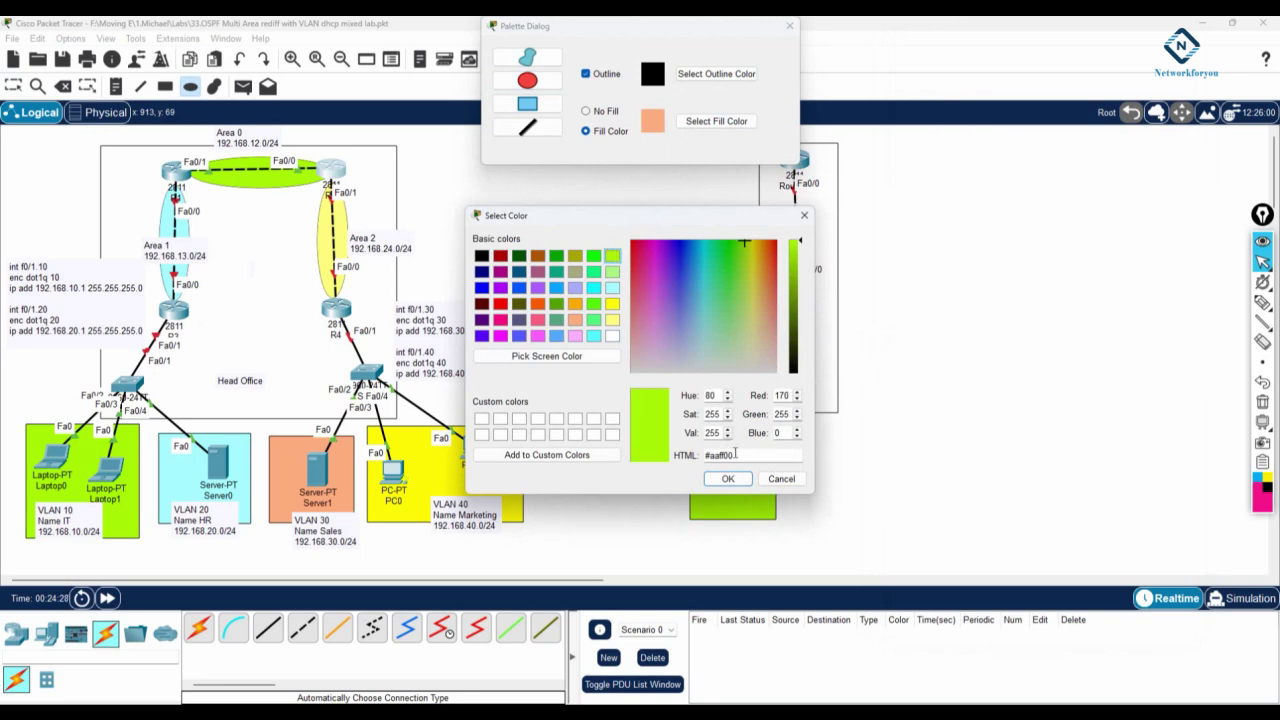
left_click(728, 478)
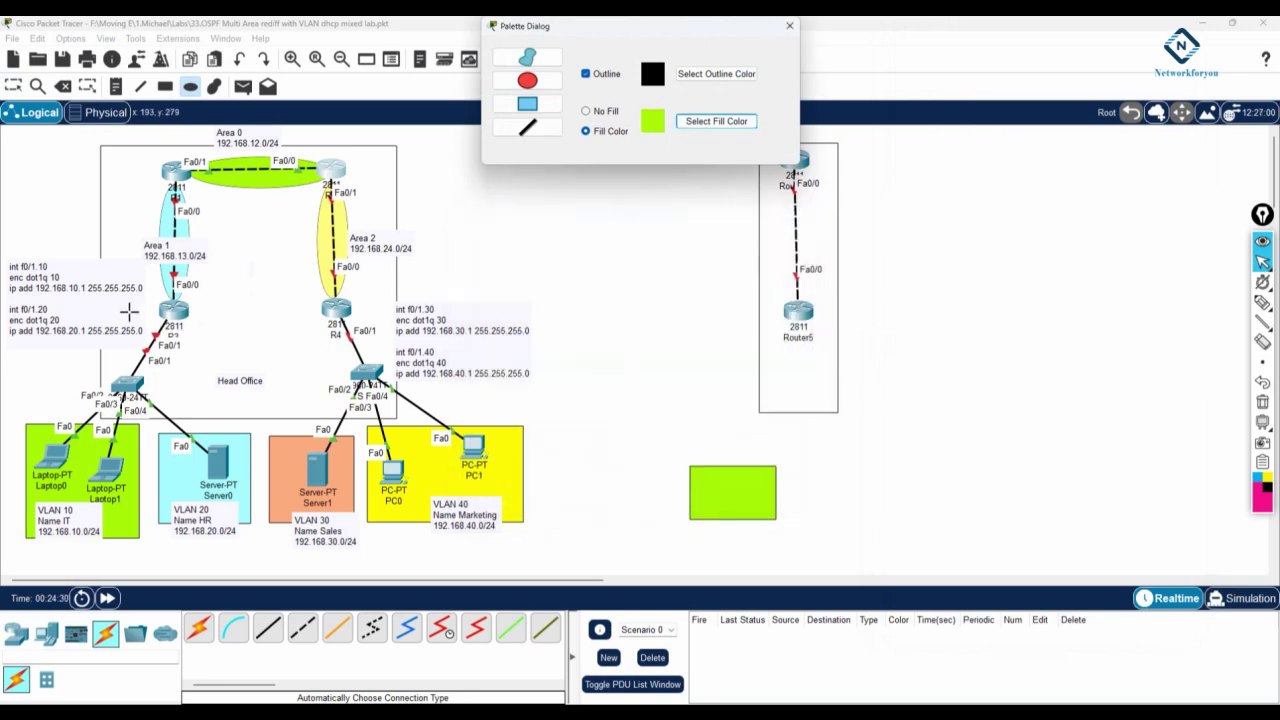
left_click_drag(130, 311, 180, 385)
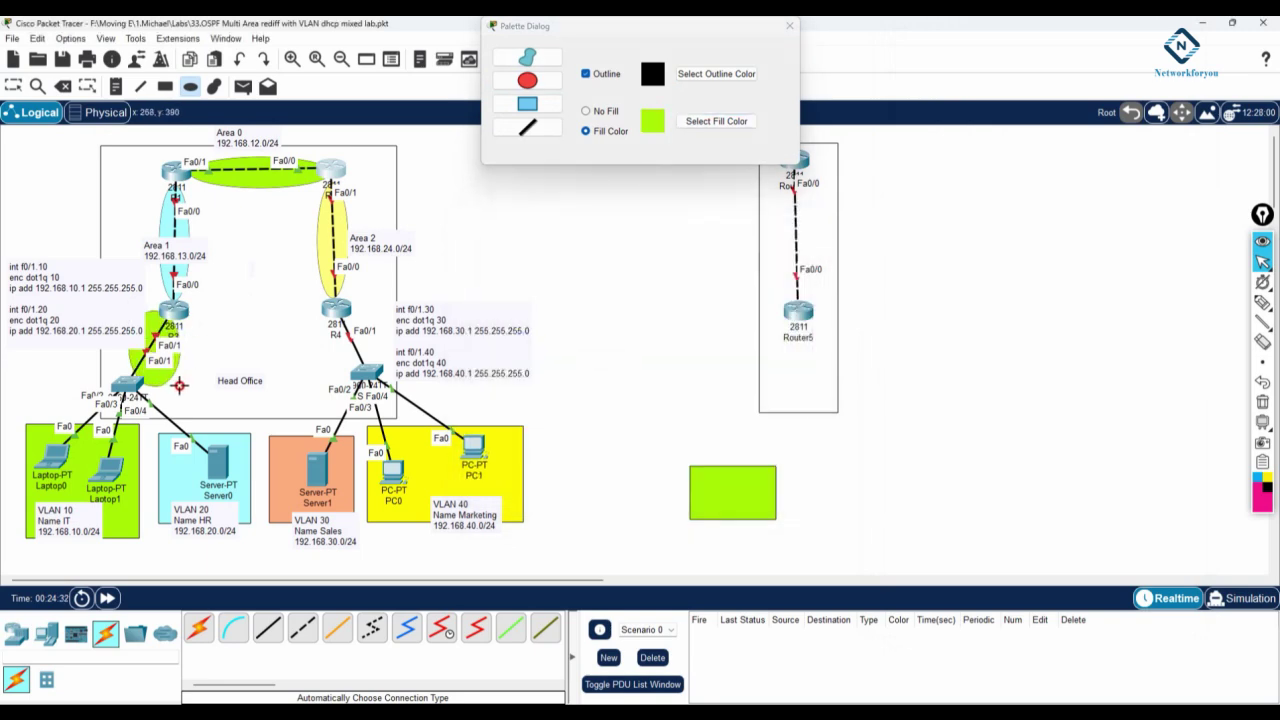
left_click_drag(304, 316, 385, 372)
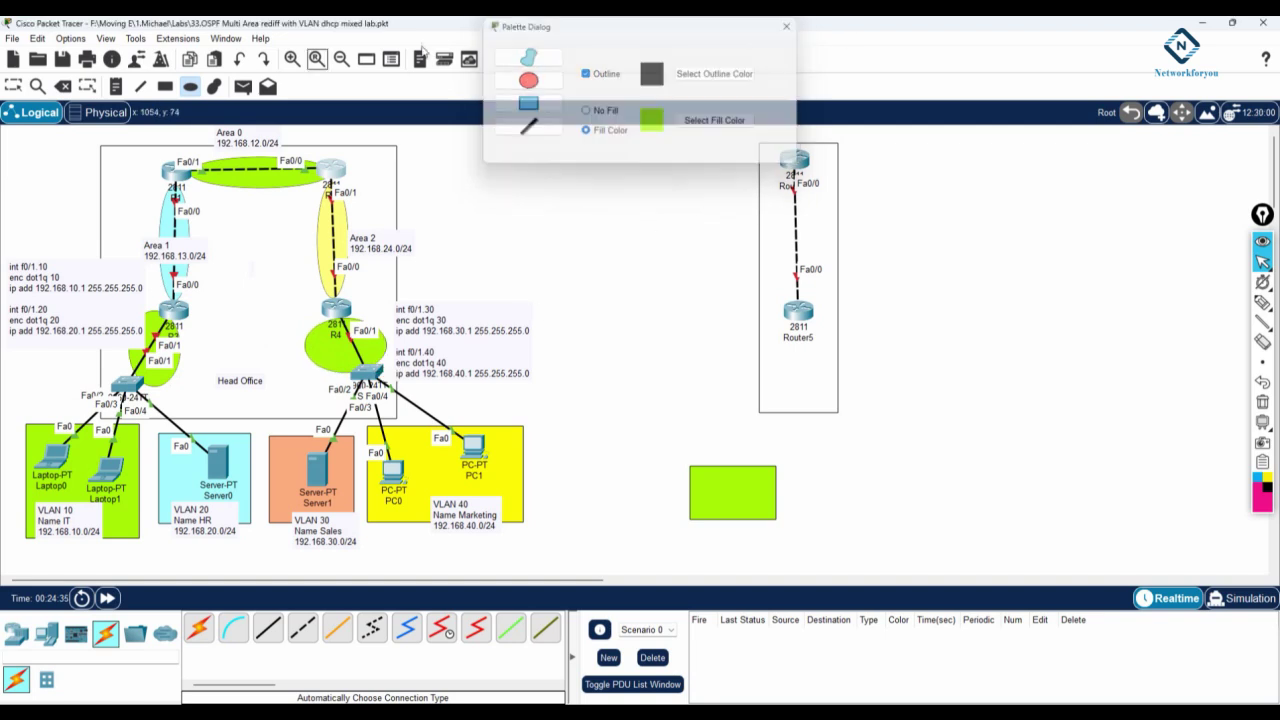
left_click(15, 87)
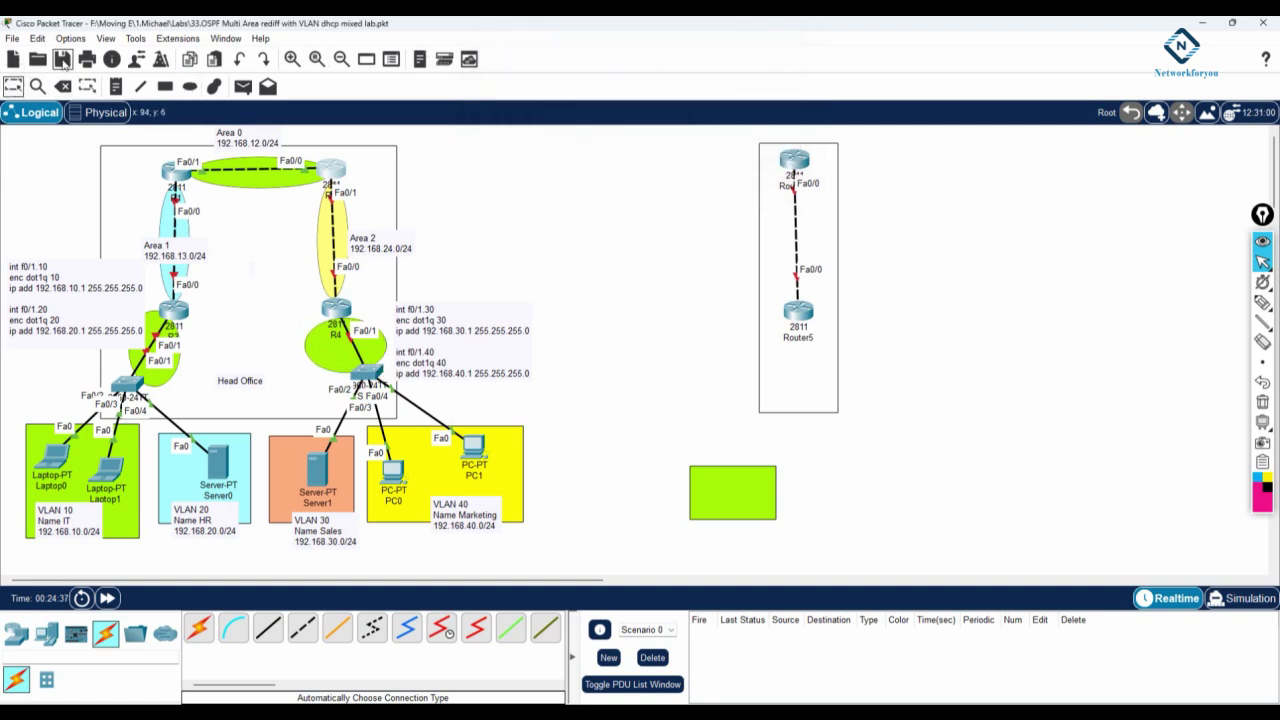
left_click(62, 59)
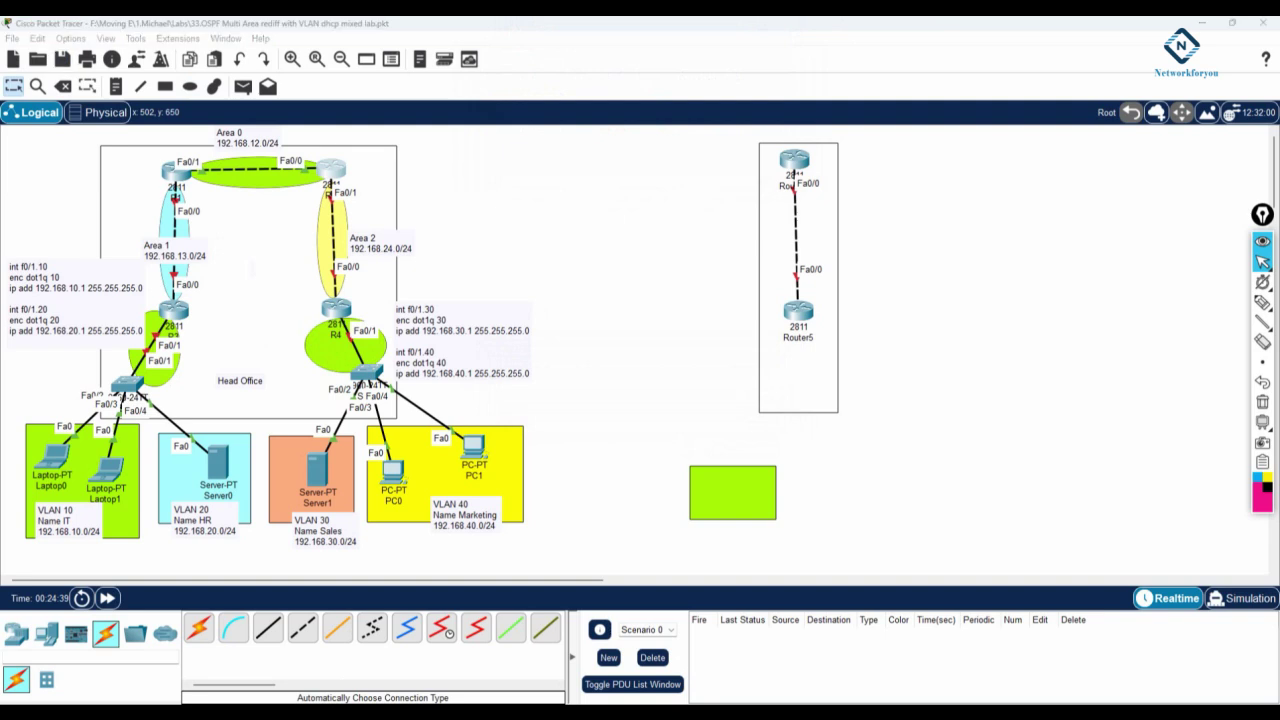
- Replace int f0/0 under router ospf 1 with int f0/1.10 in the R3 draft
key("alt+Tab")
scroll(971, 506, "down", 3)
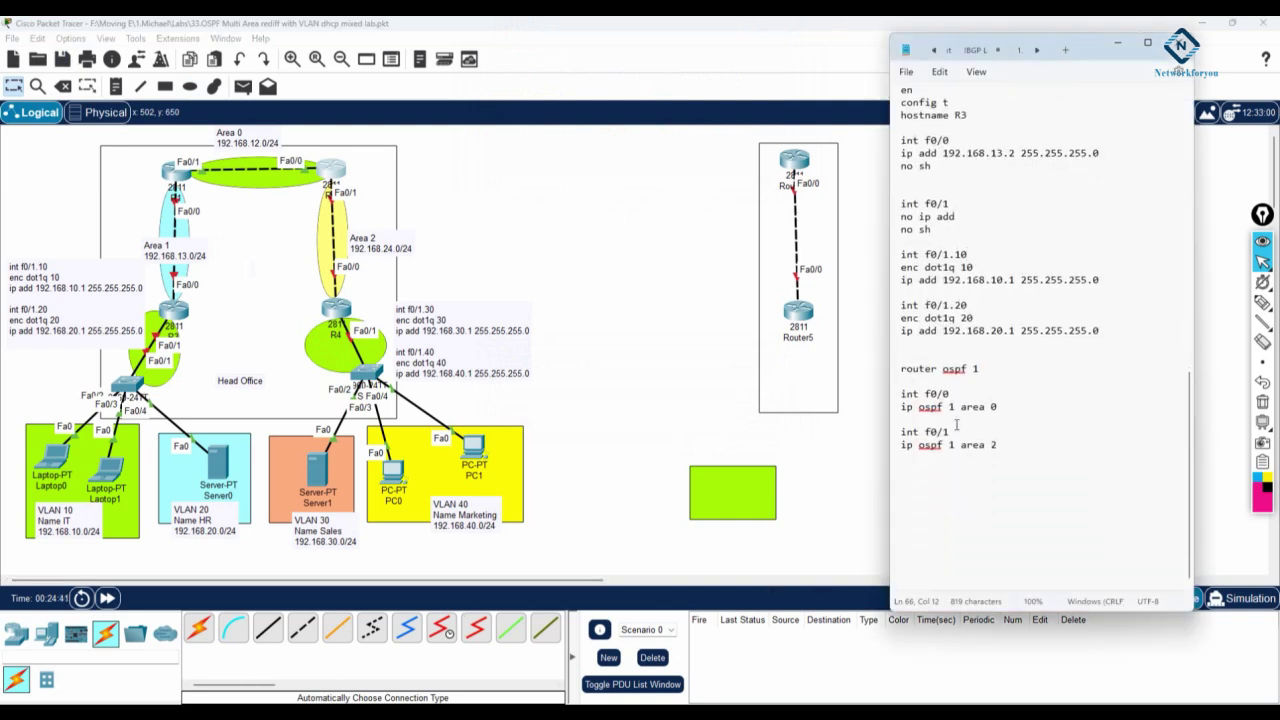
left_click_drag(969, 256, 892, 259)
key("ctrl+c")
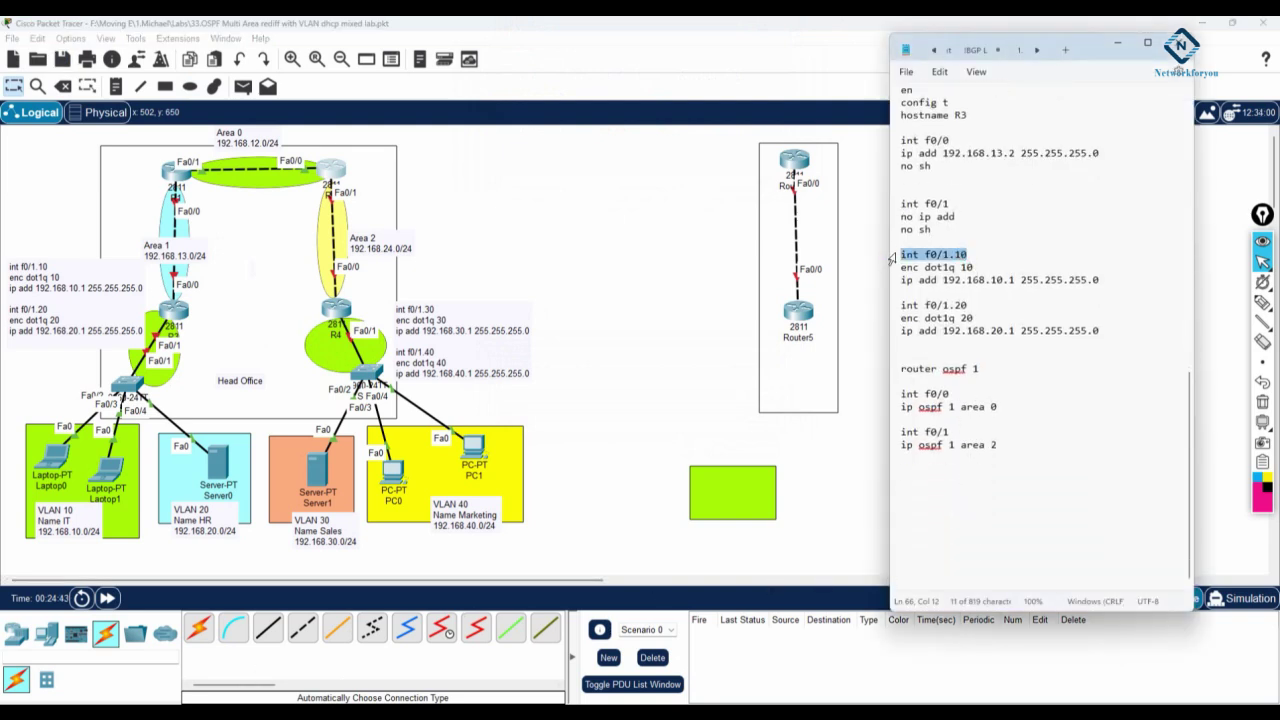
left_click_drag(950, 394, 876, 392)
key("ctrl+v")
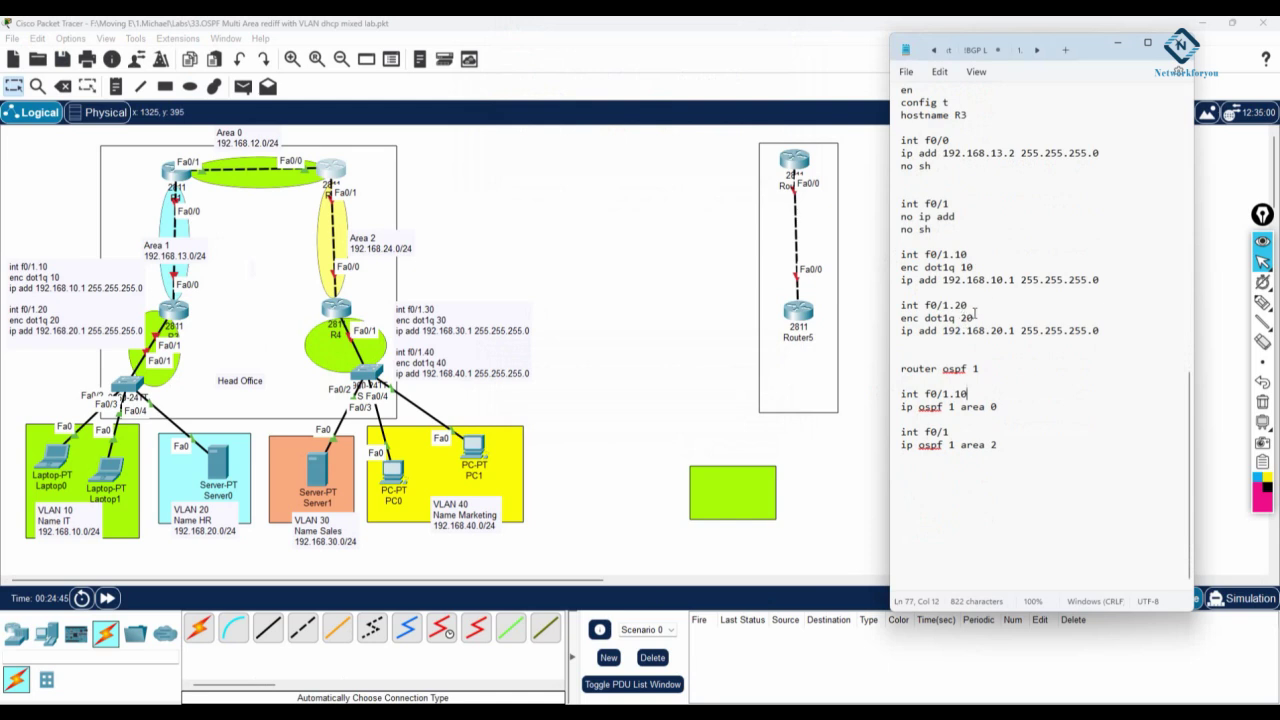
left_click_drag(973, 313, 878, 305)
left_click(958, 432)
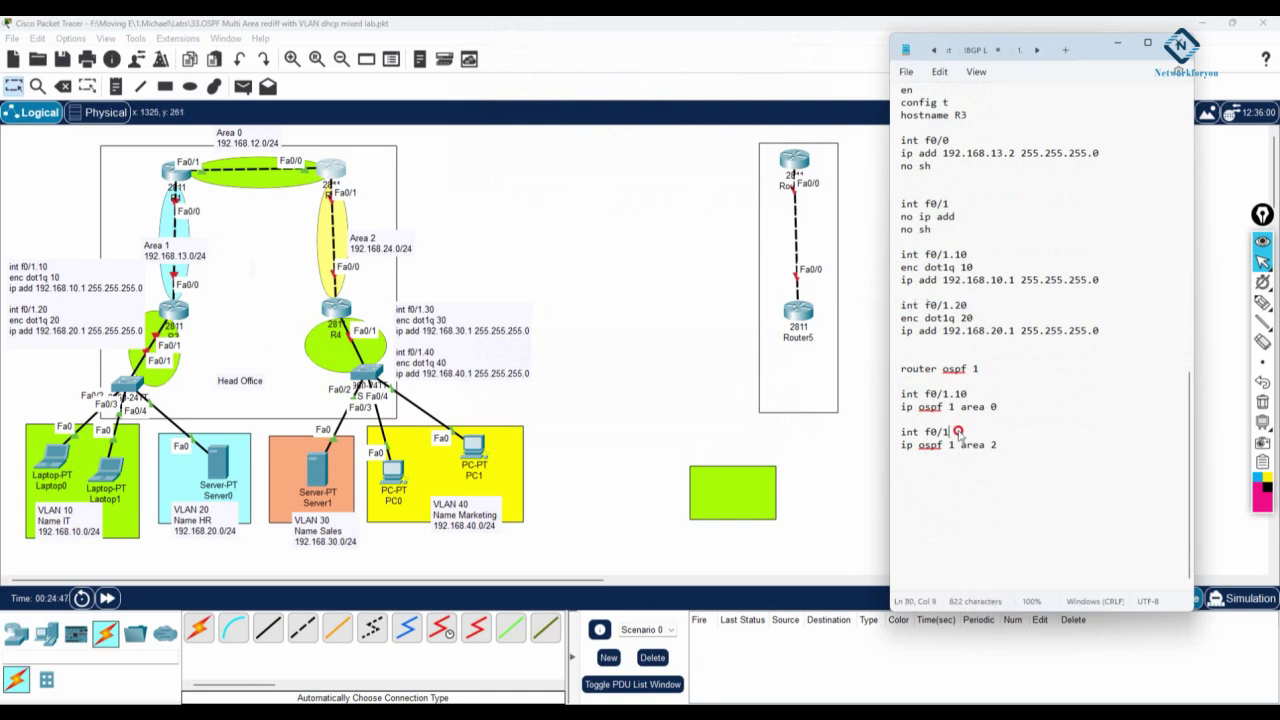